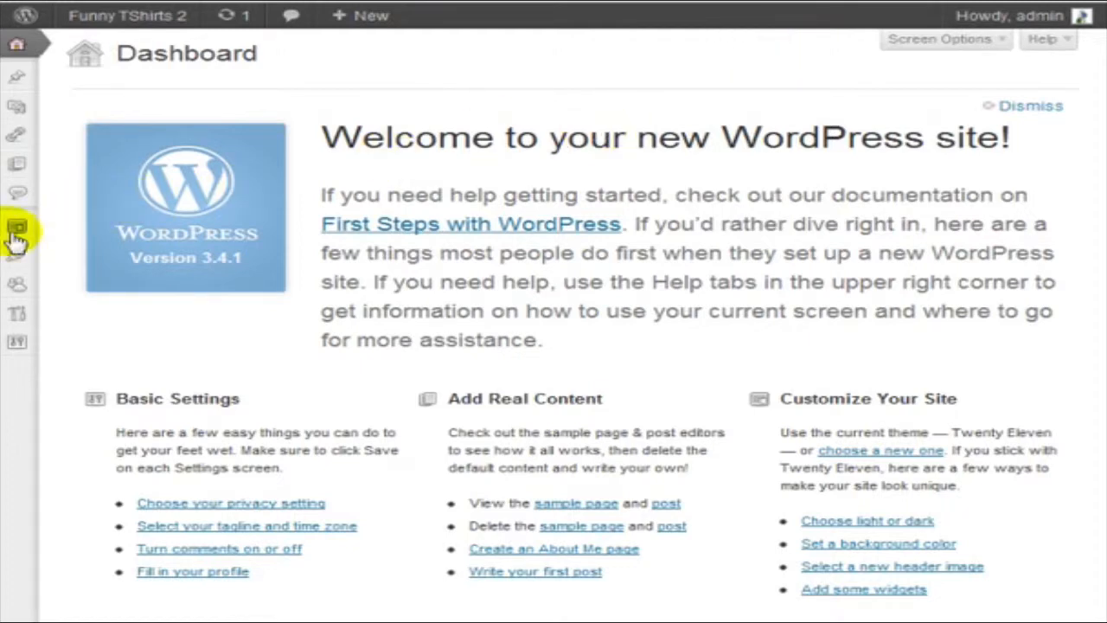
- Search the plugin directory for "W3 Total Cache" from the page for adding new plugins
mouse_move(14, 261)
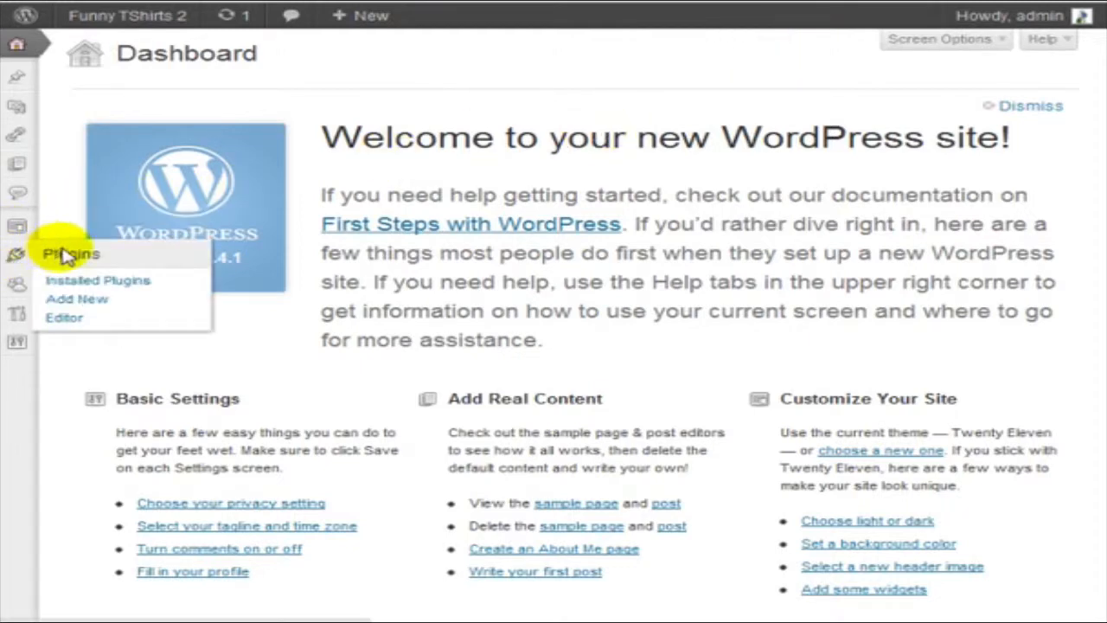
left_click(94, 299)
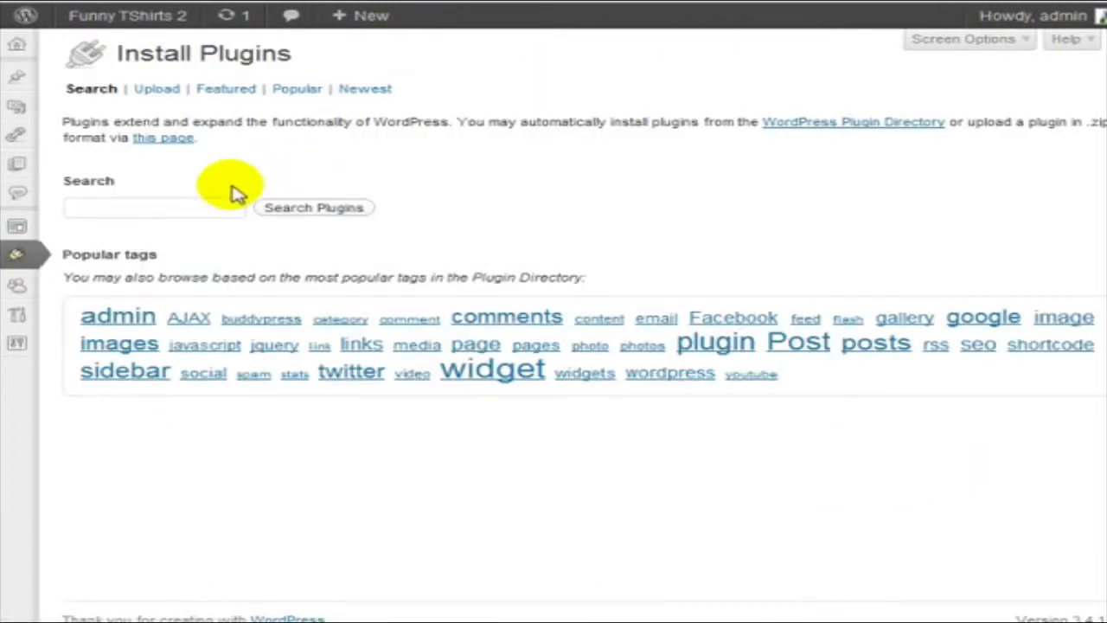
left_click(185, 206)
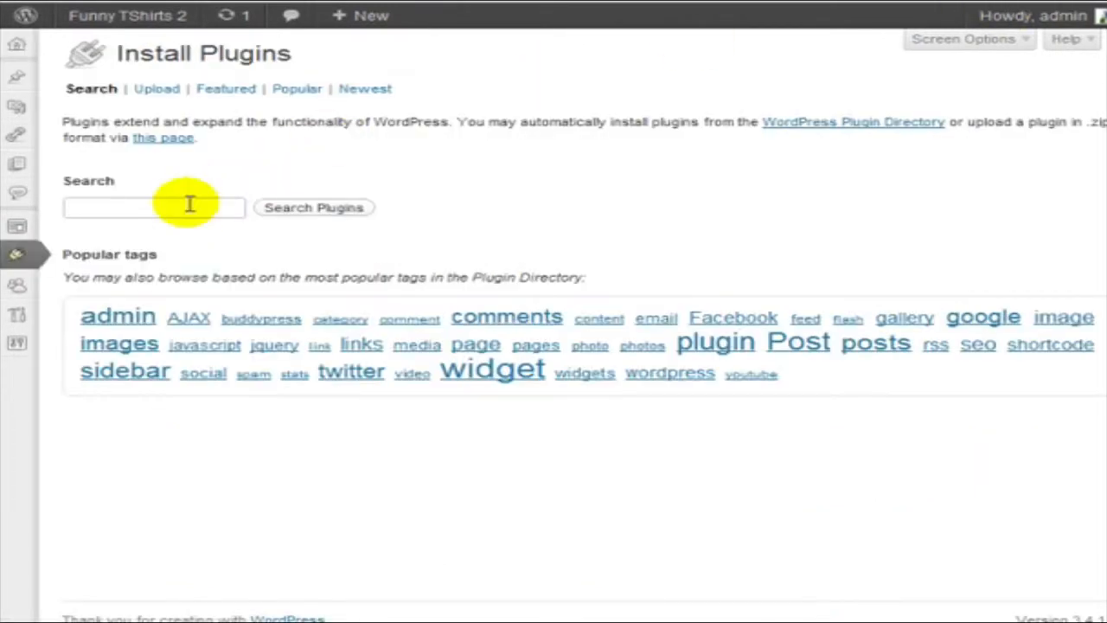
type("W3 Total Cache")
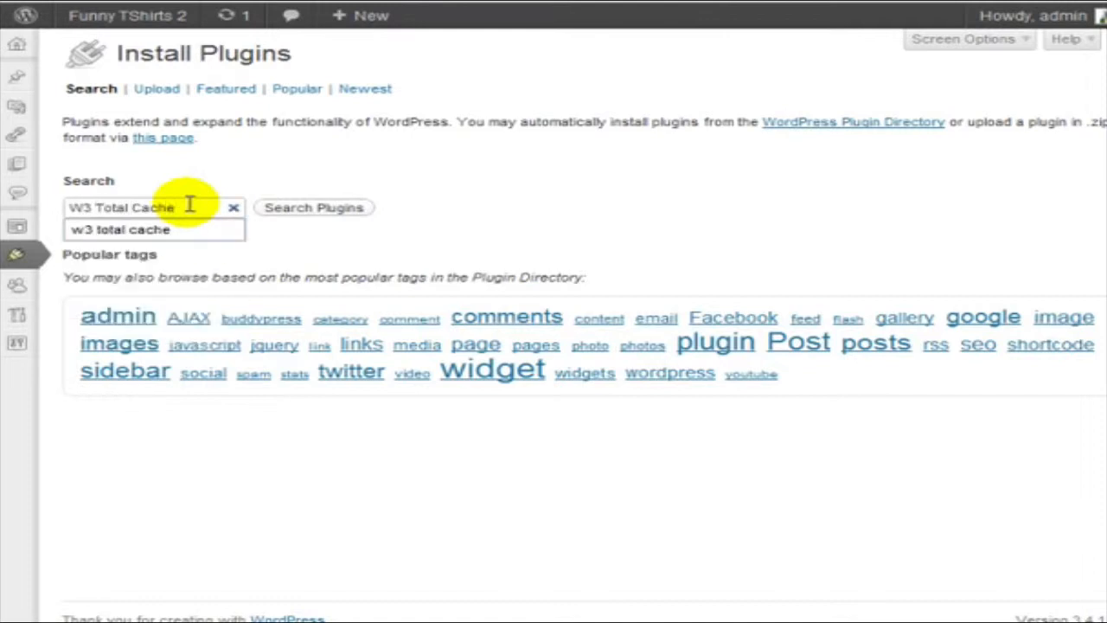
left_click(282, 210)
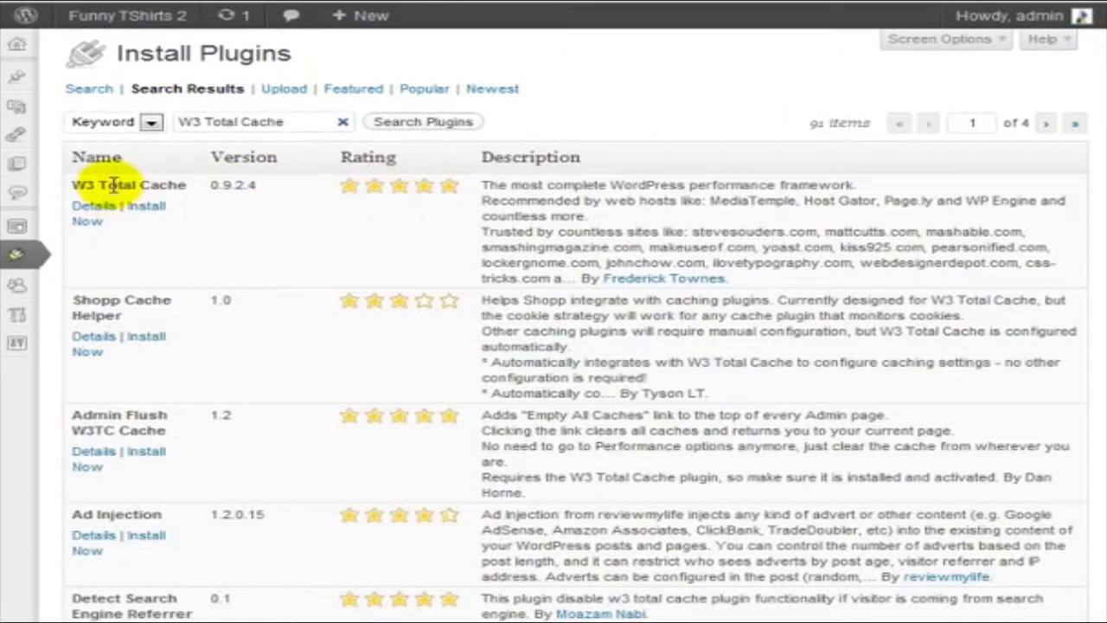
- Install the W3 Total Cache plugin, entering the FTP password for the connection, and try to activate it
left_click(157, 204)
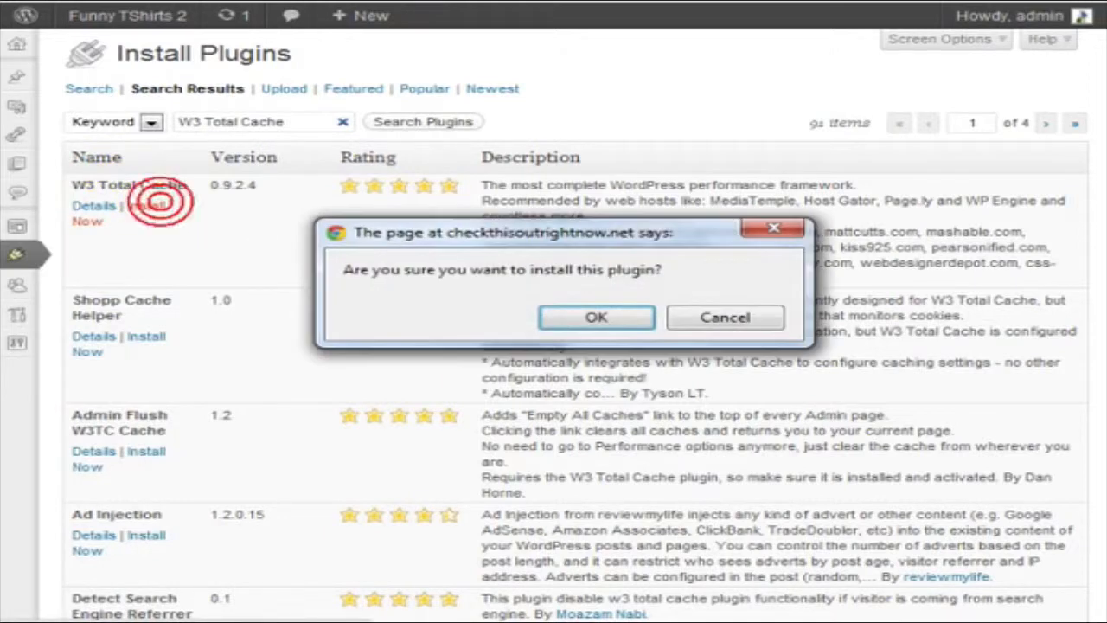
left_click(596, 317)
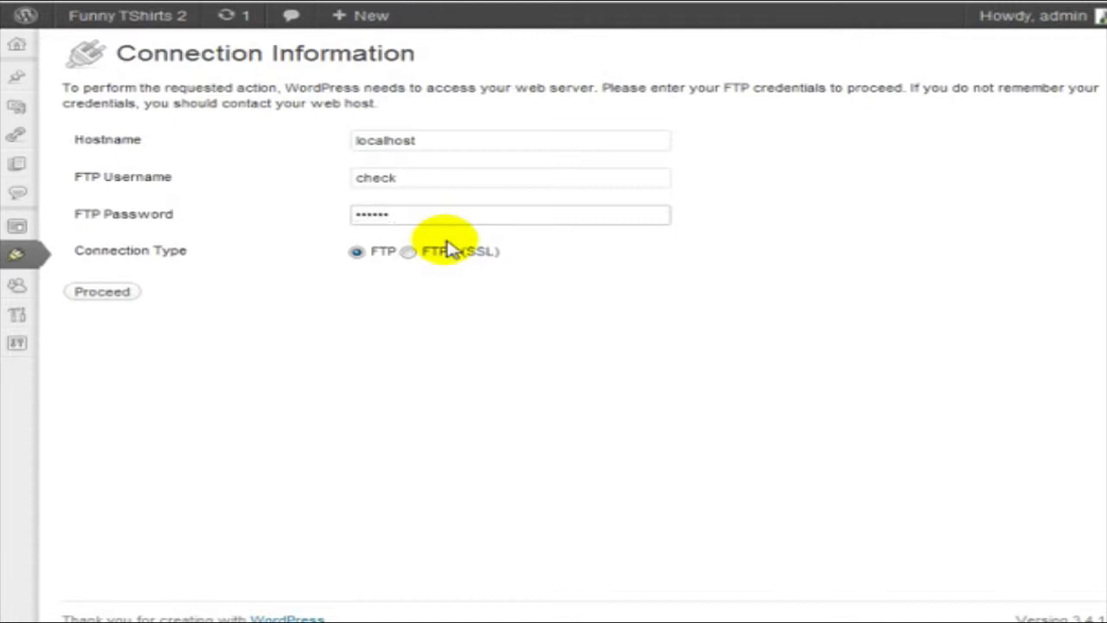
type("••")
left_click(102, 294)
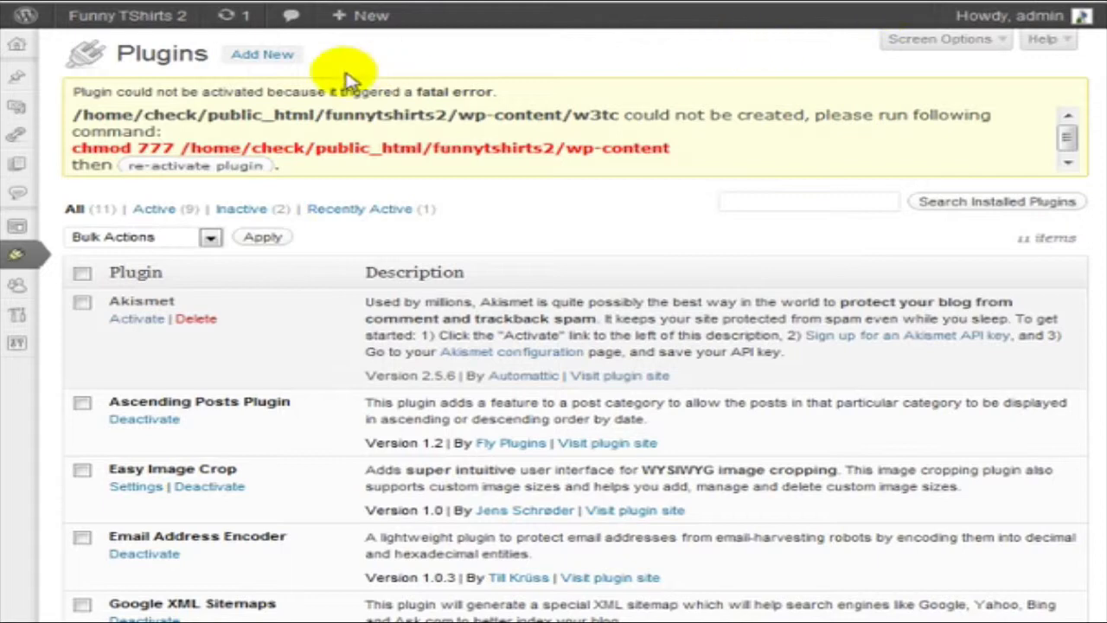
- Examine the plugin activation error and the permission command it suggests
triple_click(74, 94)
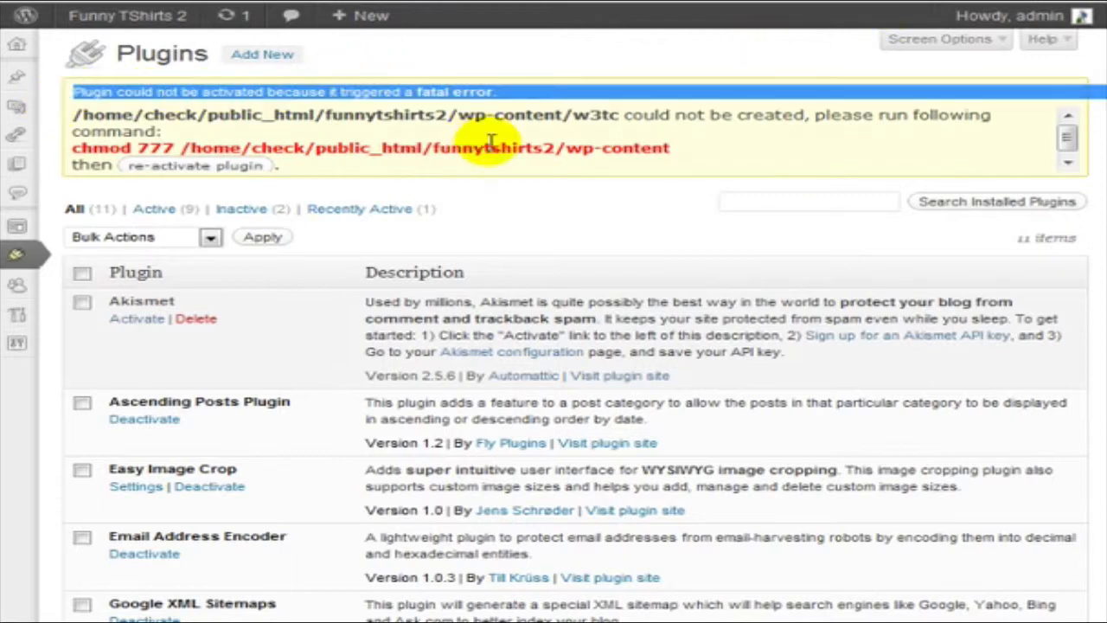
left_click(733, 159)
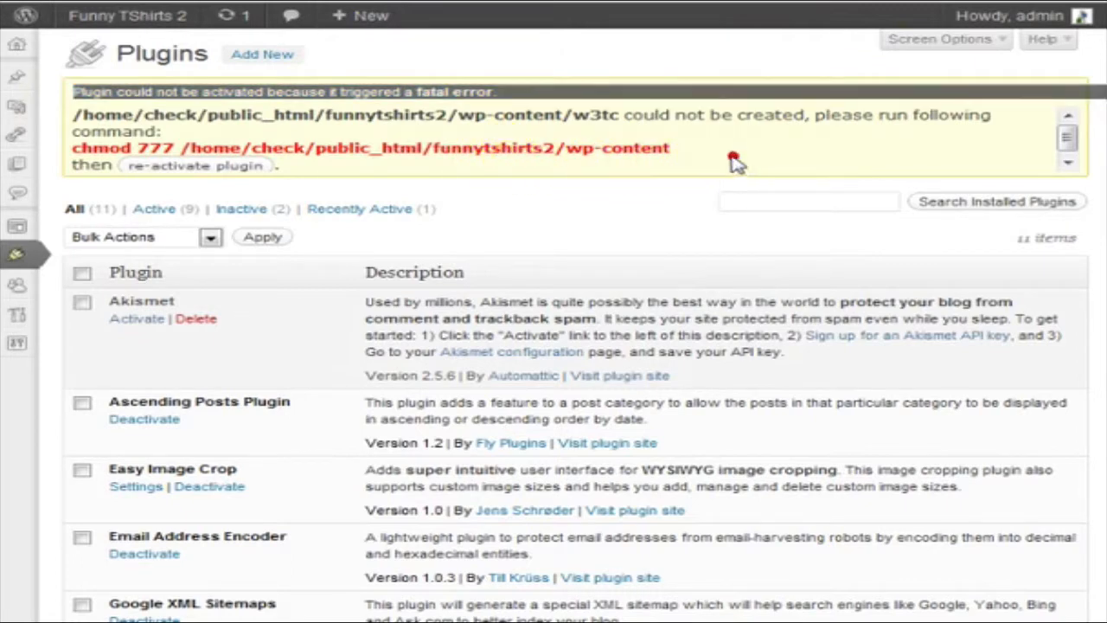
left_click(445, 136)
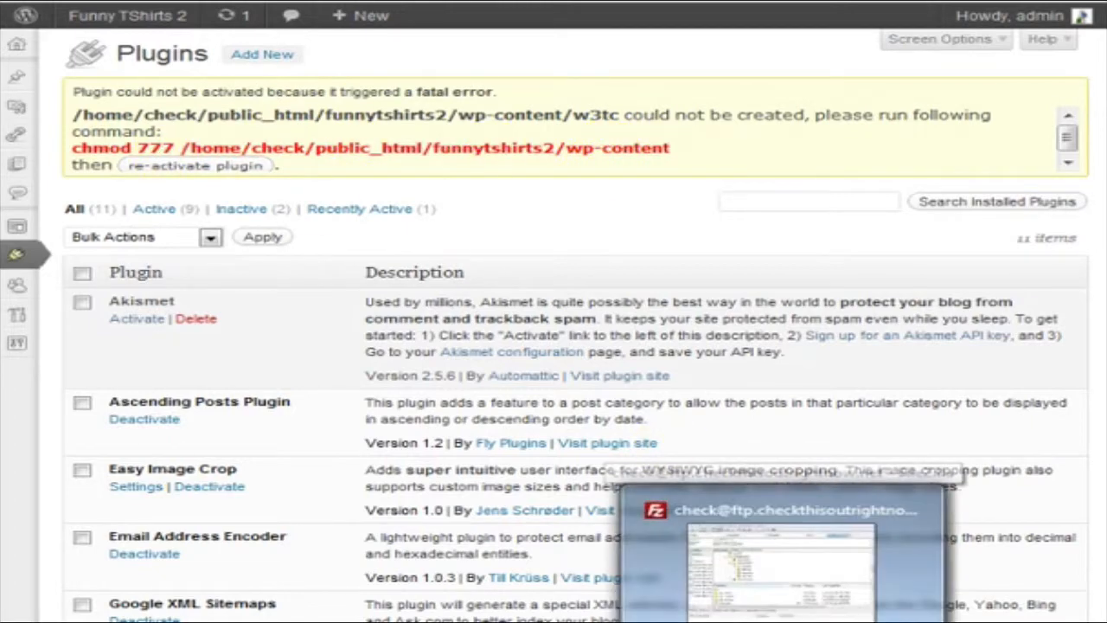
- Switch to FileZilla and set the permissions of the wp-content folder in funnytshirts2 to 777
left_click(873, 498)
left_click_drag(727, 1, 637, 0)
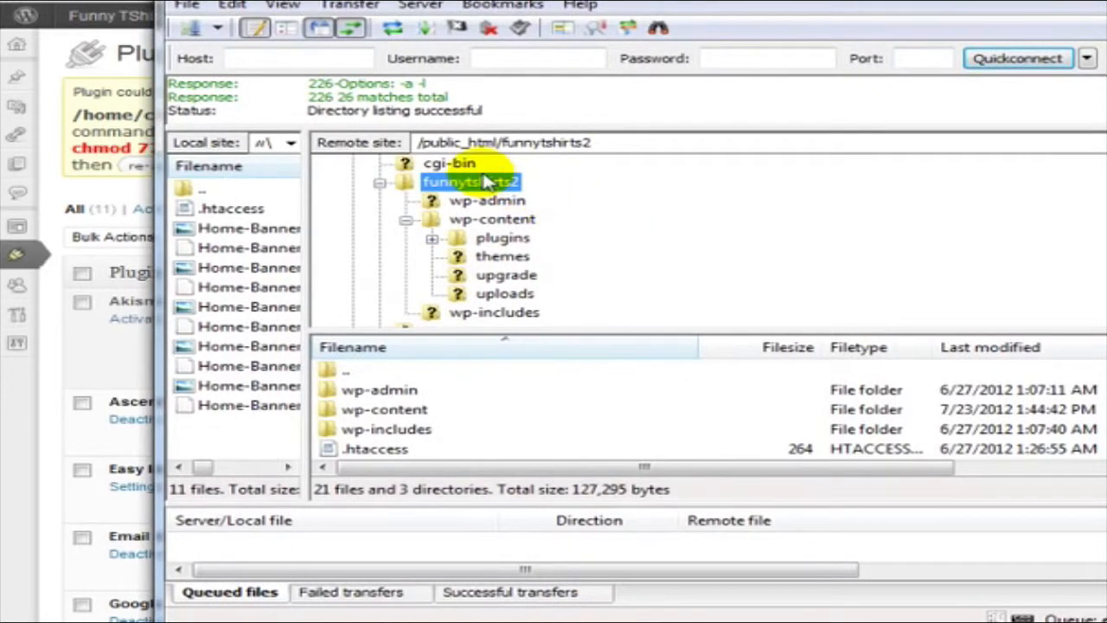
left_click(386, 412)
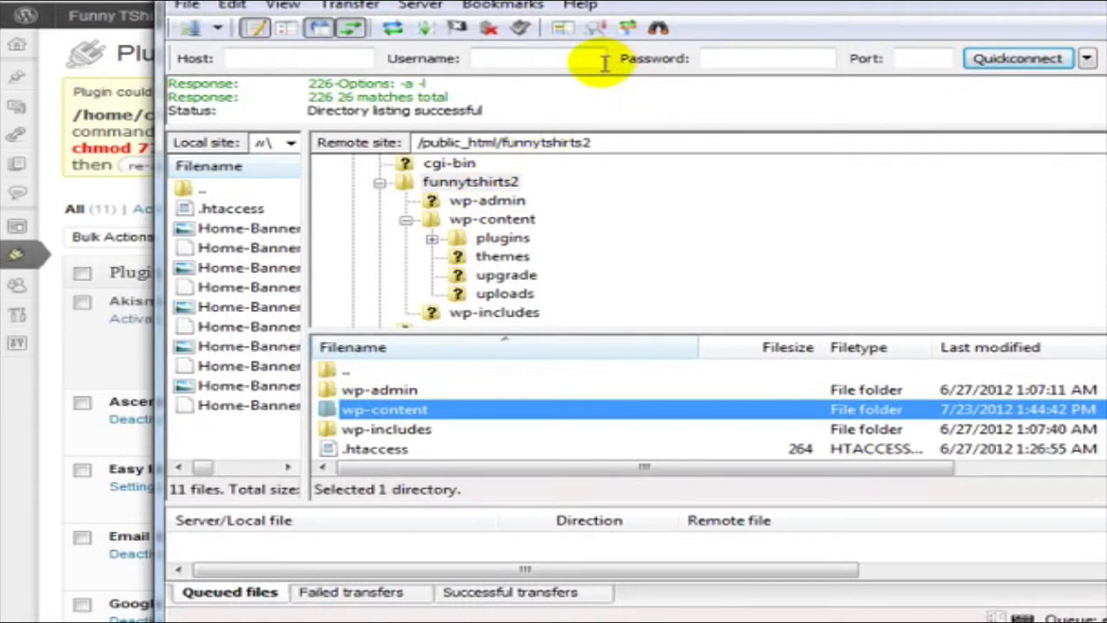
right_click(418, 411)
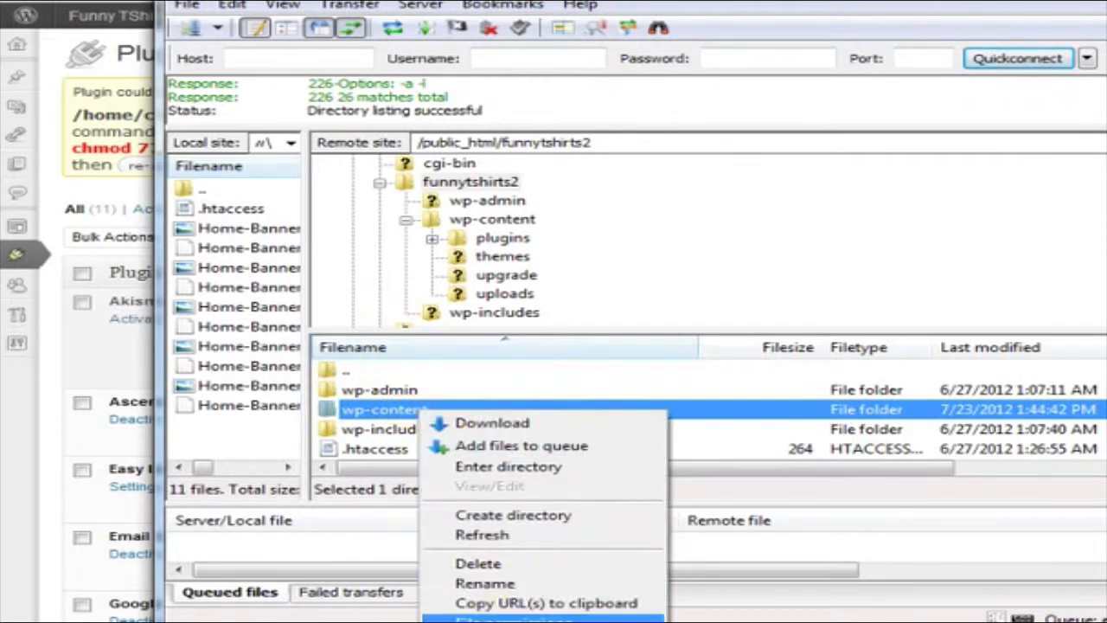
left_click(497, 619)
left_click_drag(733, 449, 616, 443)
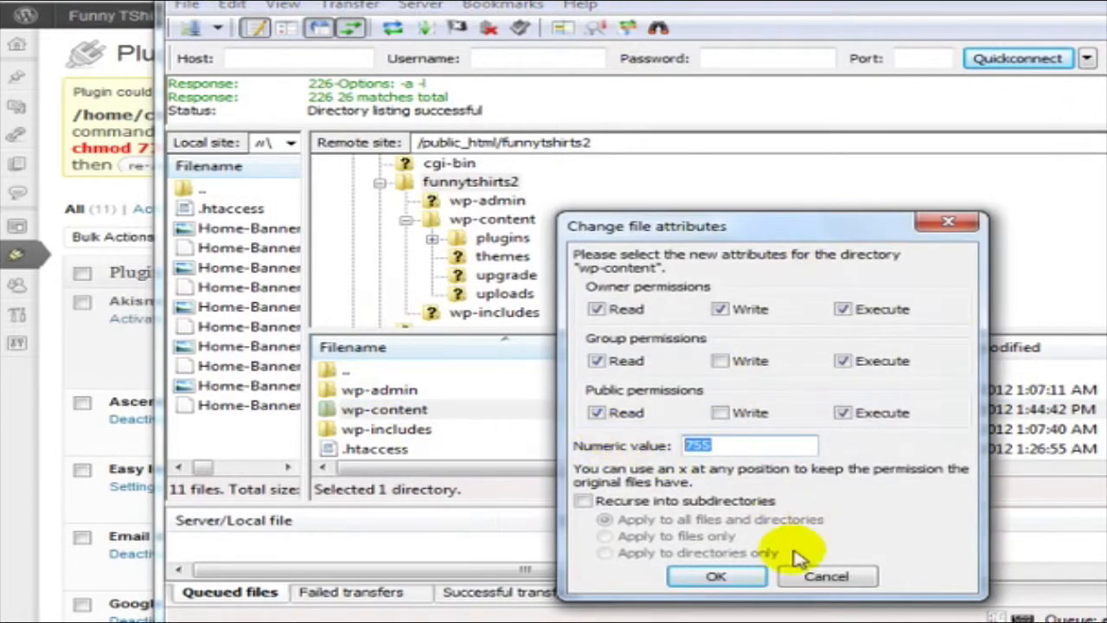
type("777")
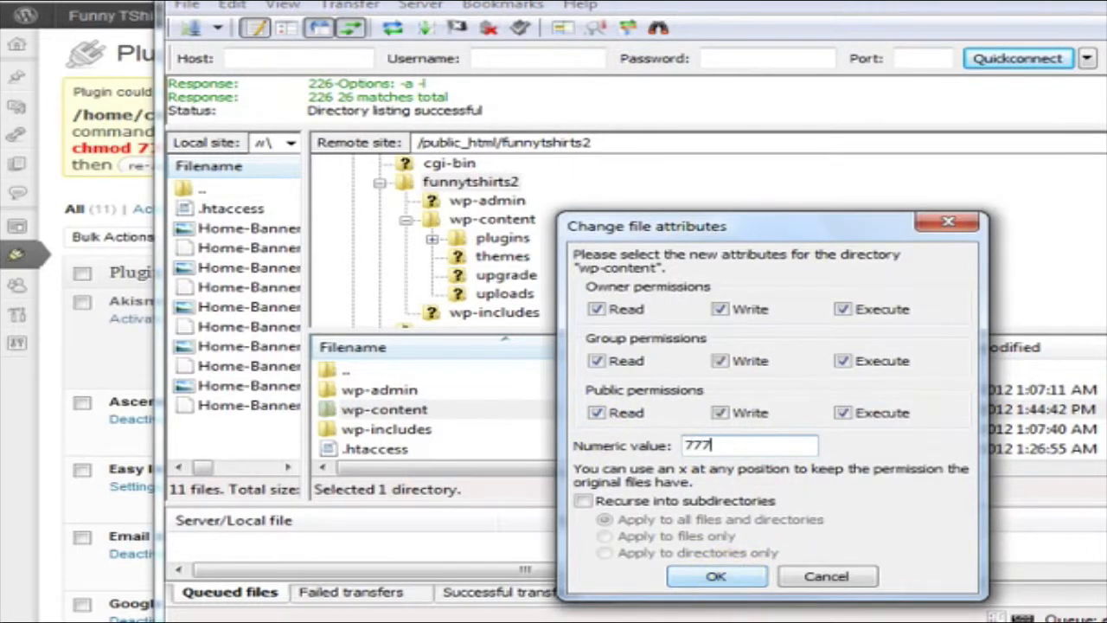
left_click(717, 578)
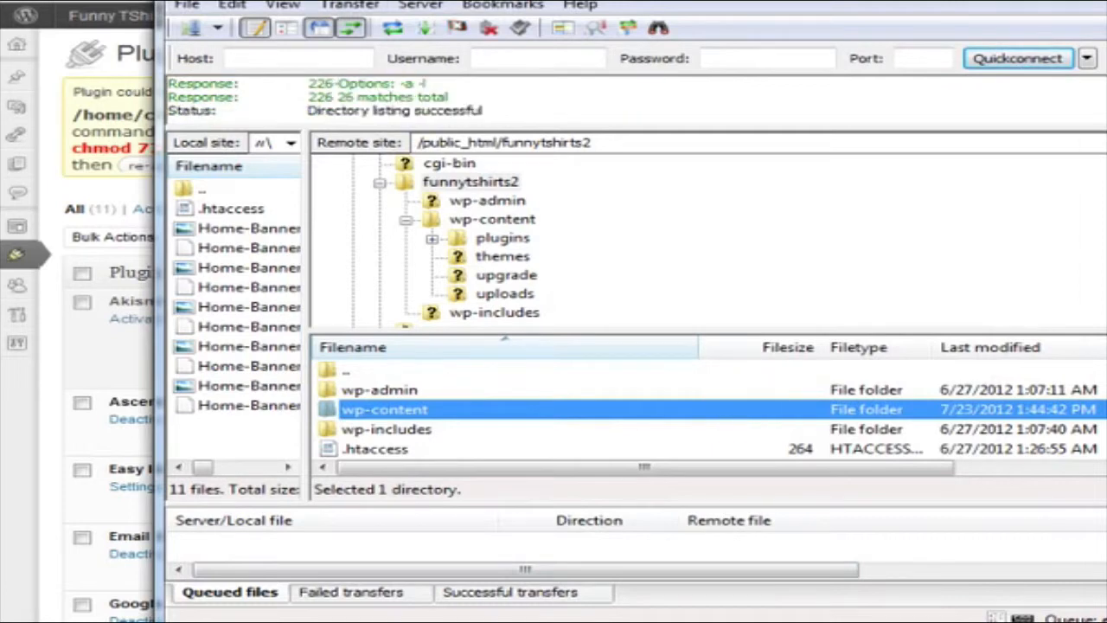
- Return to WordPress, re-activate the W3 Total Cache plugin and open its general settings
key("alt+Tab")
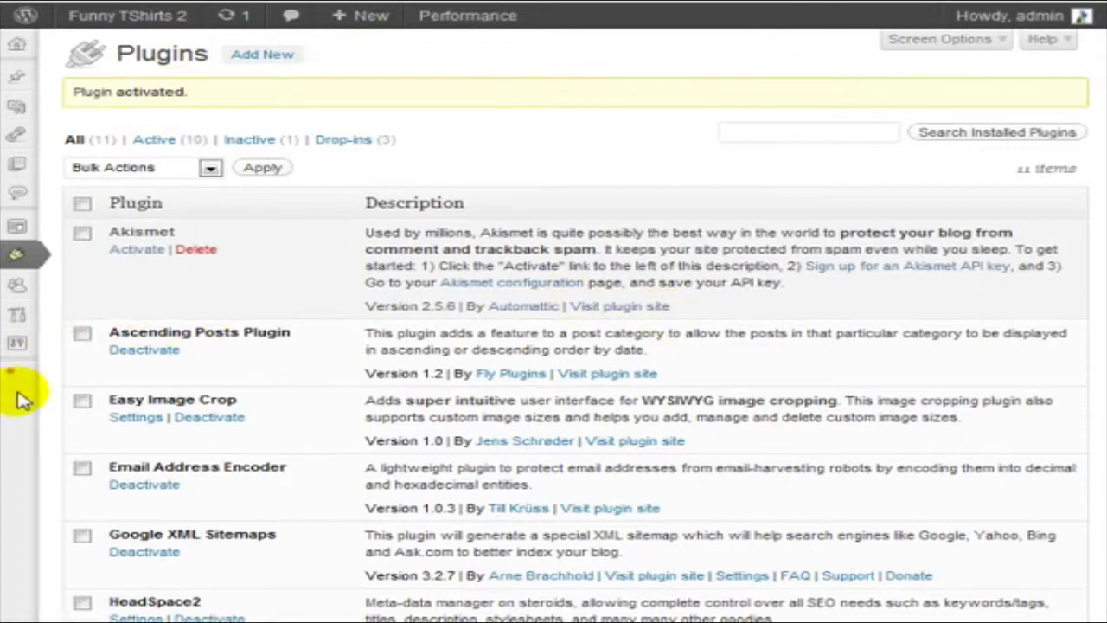
mouse_move(26, 383)
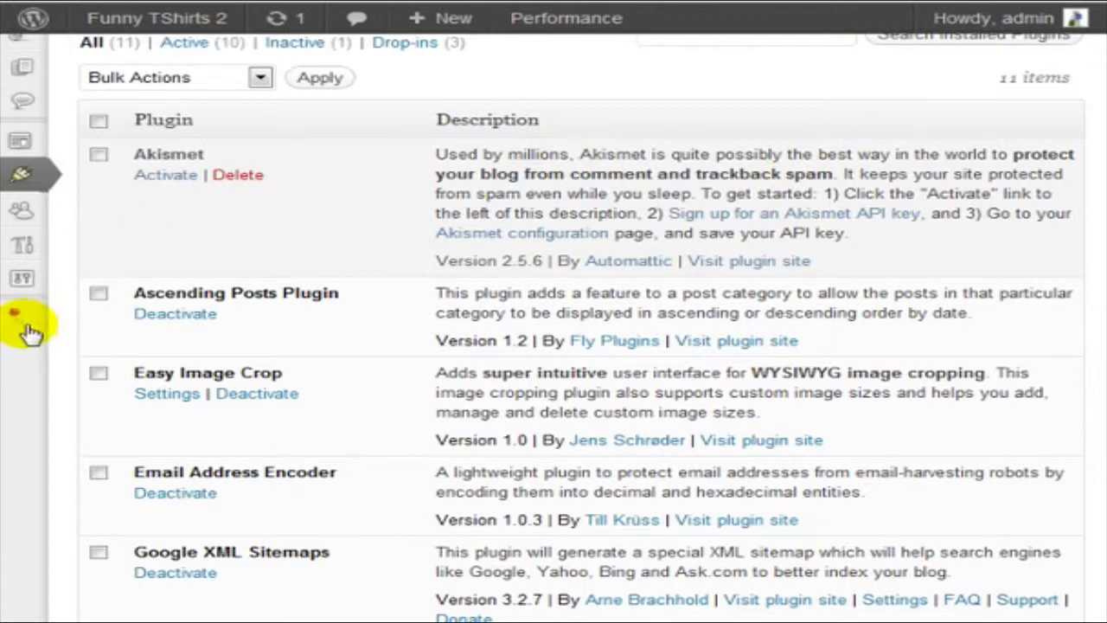
mouse_move(29, 326)
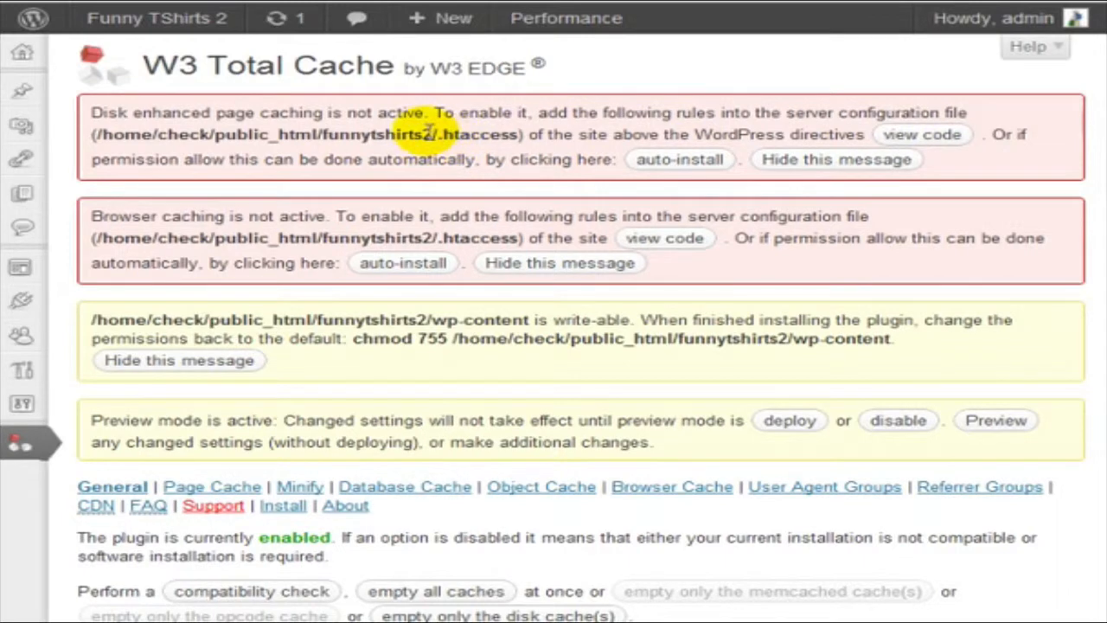
- Review the disk enhanced page caching notice and try to auto-install its rules into the .htaccess file
left_click_drag(433, 134, 525, 134)
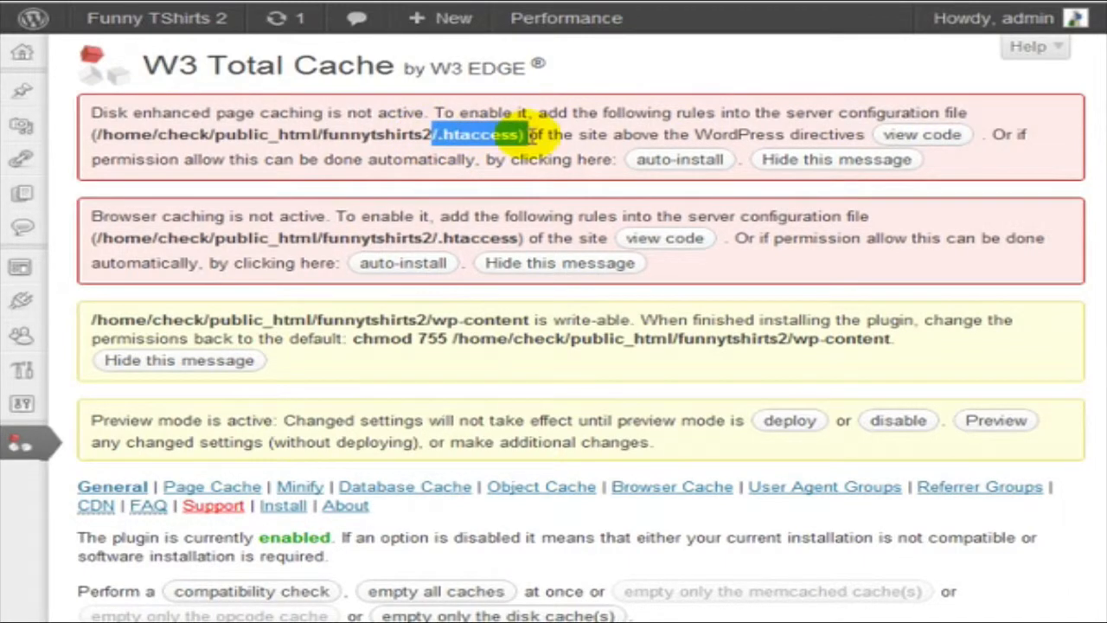
left_click(528, 135)
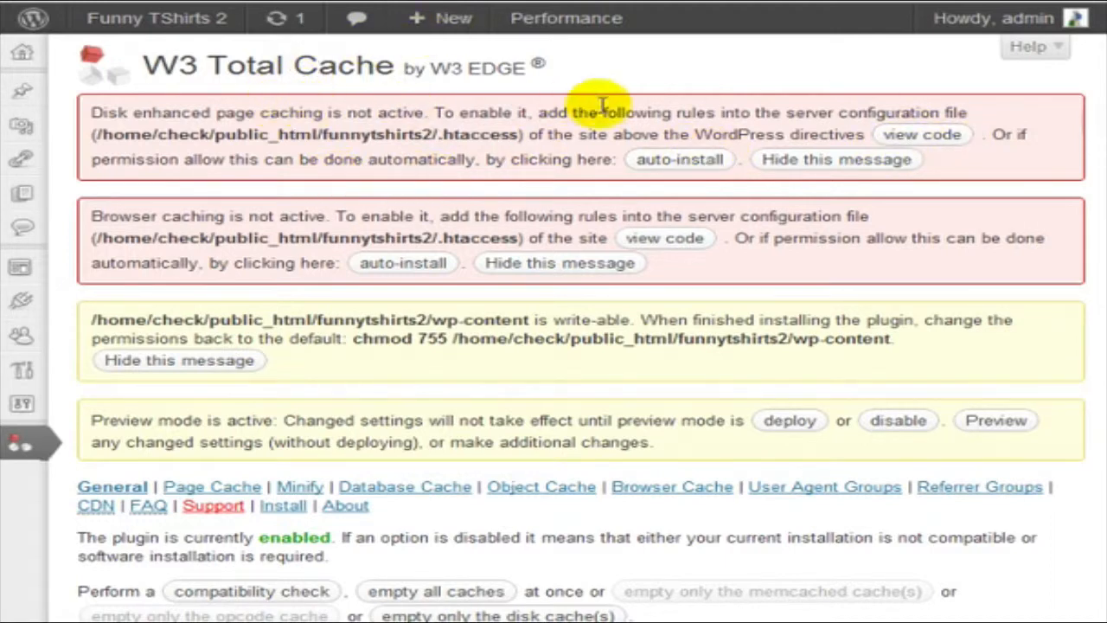
left_click_drag(128, 112, 443, 112)
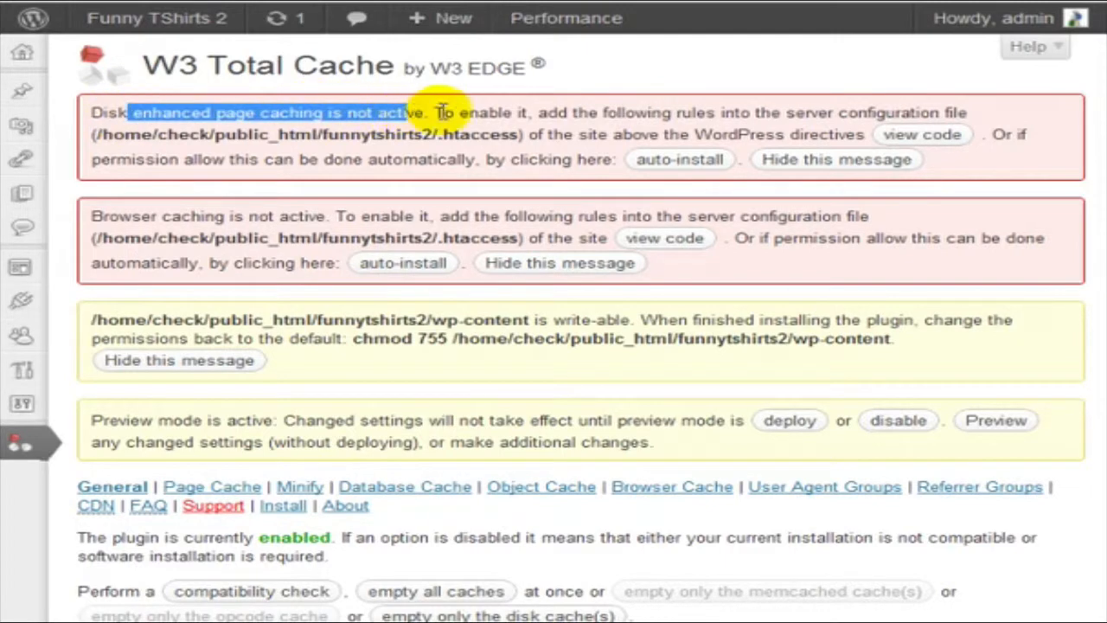
left_click(445, 113)
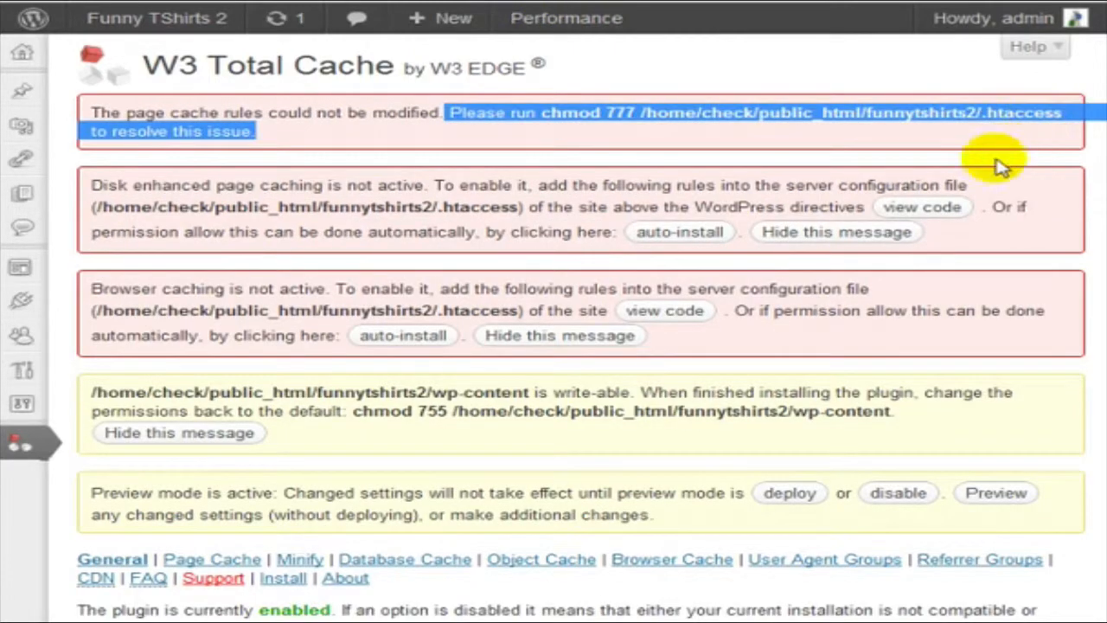
- Switch to FileZilla and set the permissions of the .htaccess file in funnytshirts2 to 777
mouse_move(782, 621)
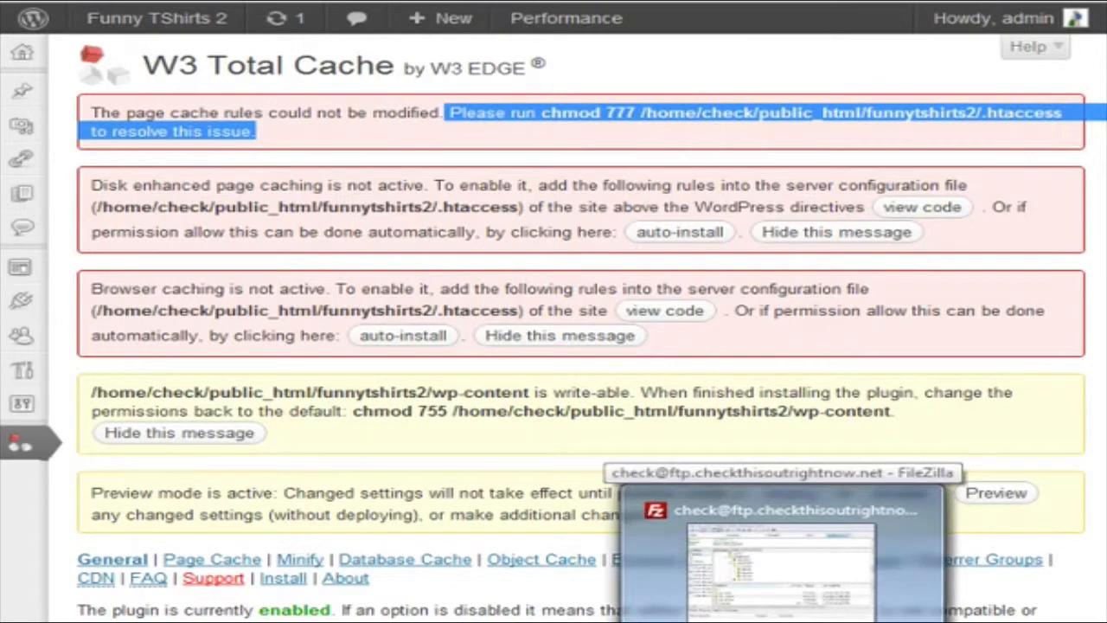
left_click(783, 621)
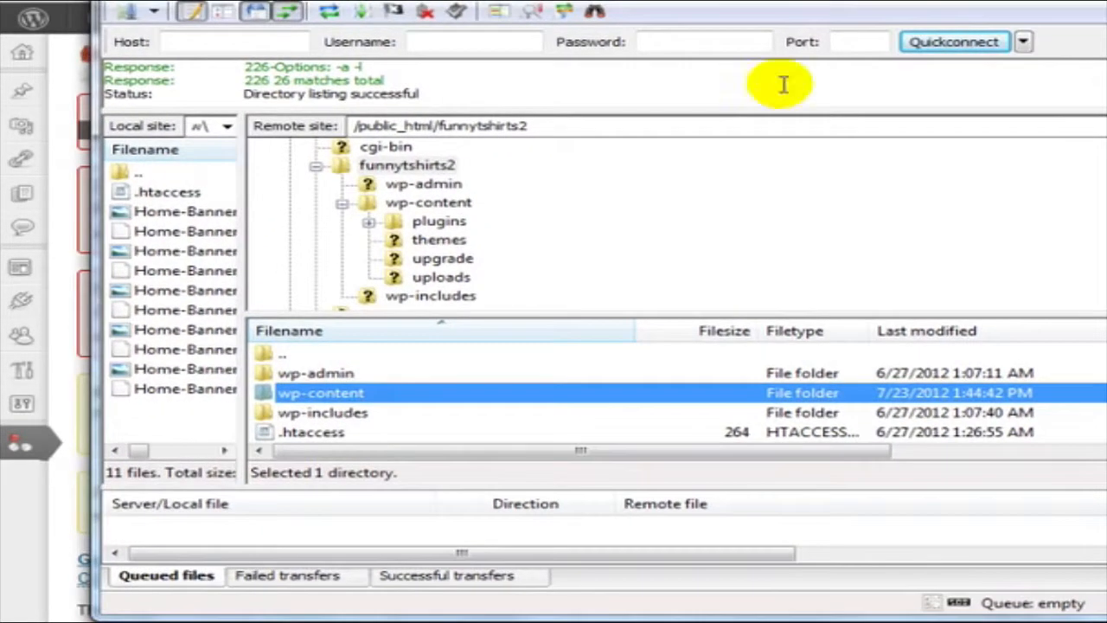
left_click(313, 435)
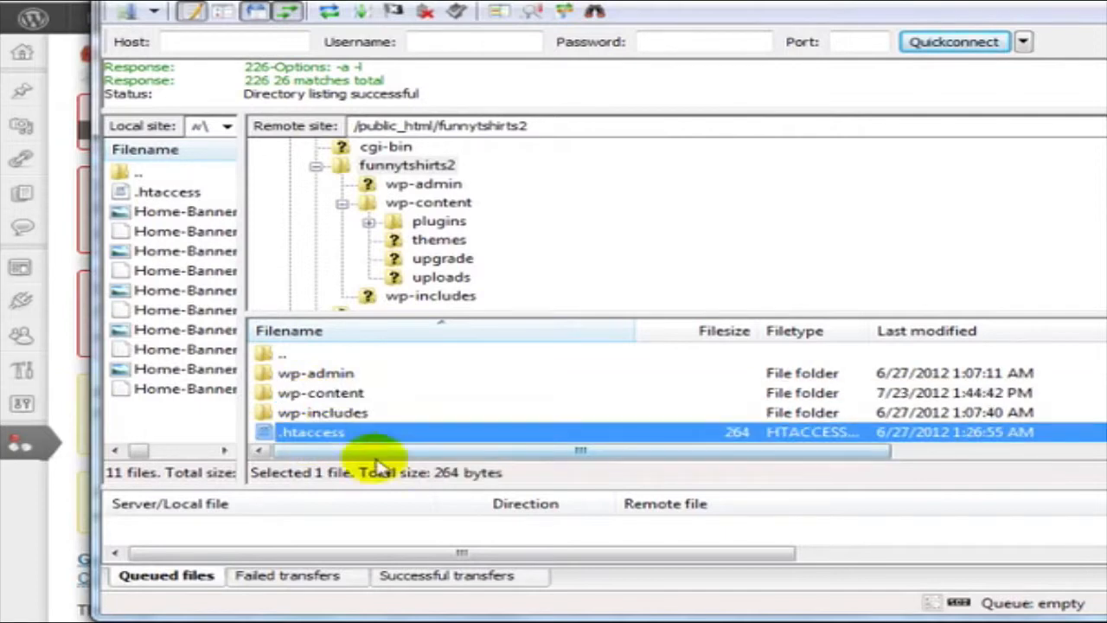
left_click_drag(408, 487, 400, 525)
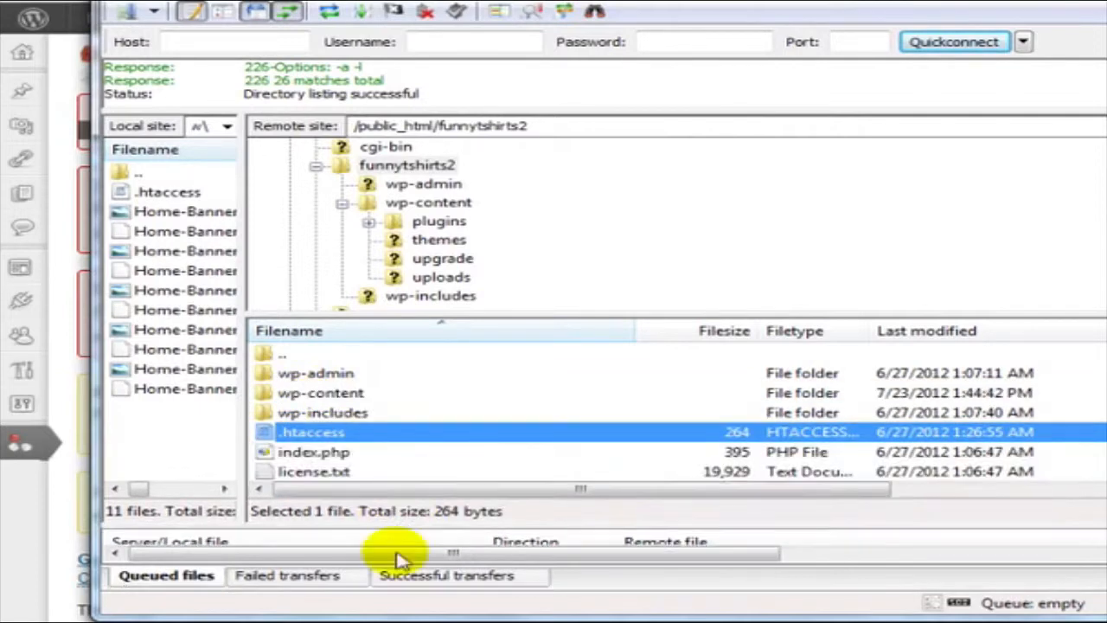
left_click(414, 164)
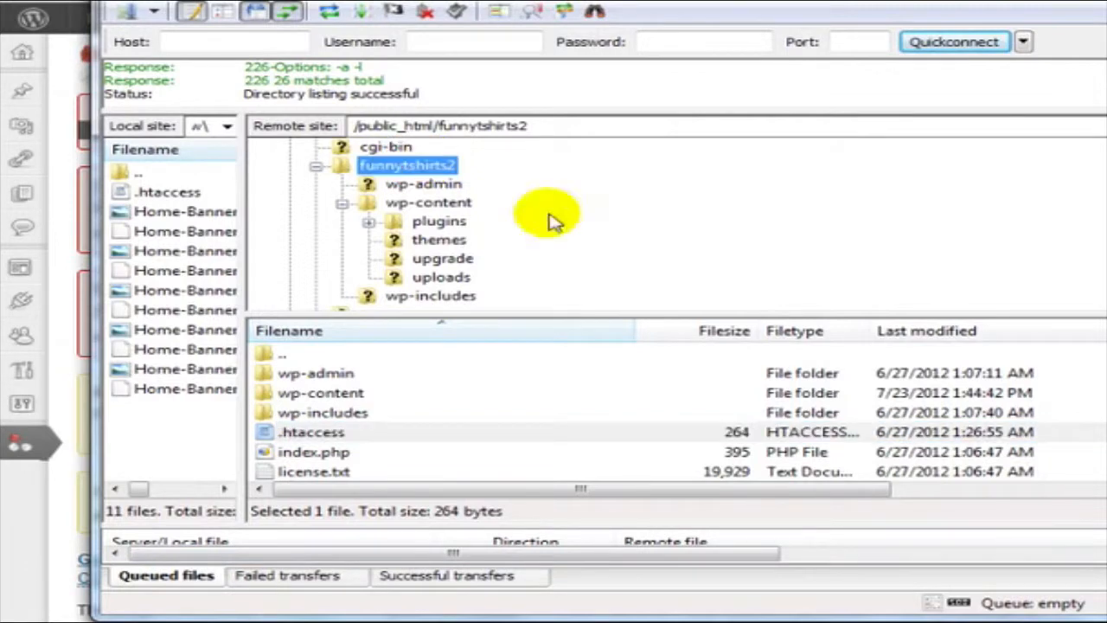
right_click(346, 434)
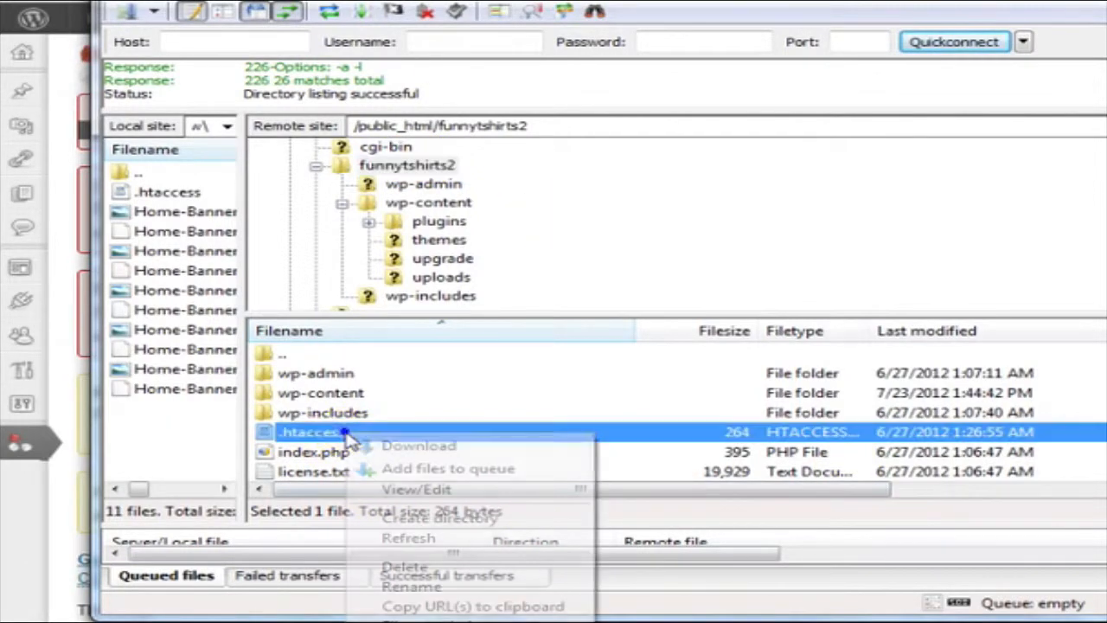
left_click(406, 619)
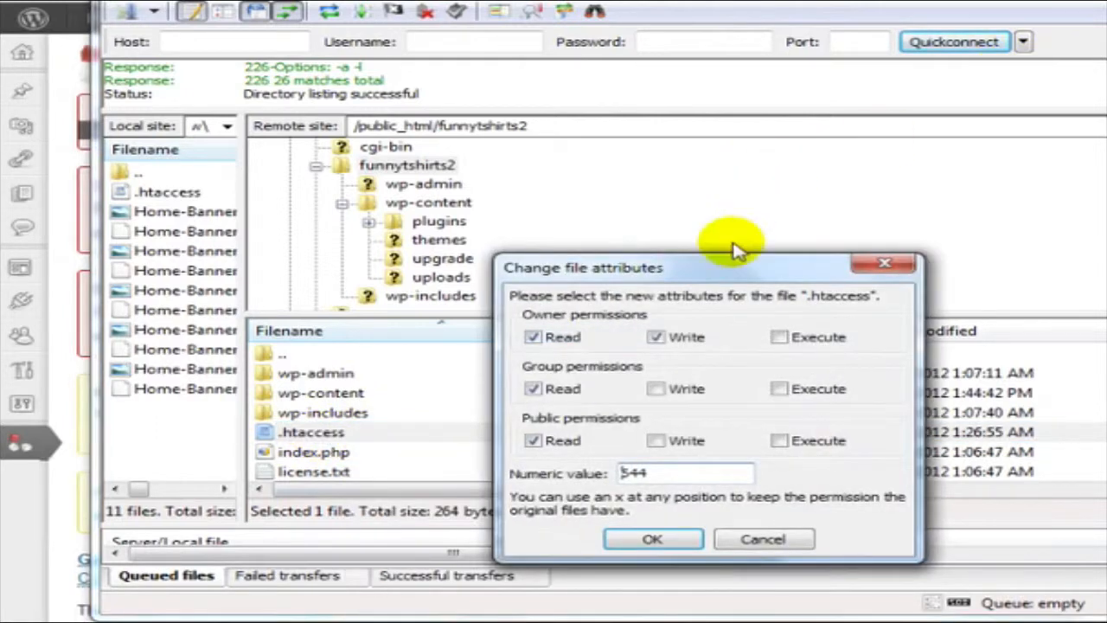
left_click_drag(731, 272, 678, 131)
left_click_drag(625, 330, 450, 333)
type("777")
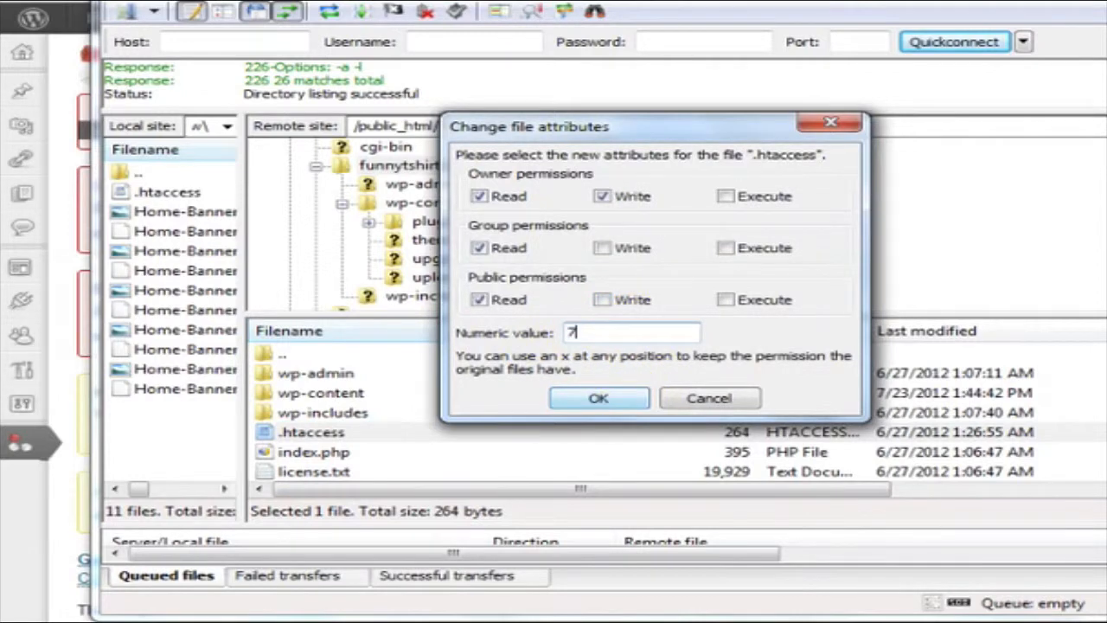
left_click(605, 398)
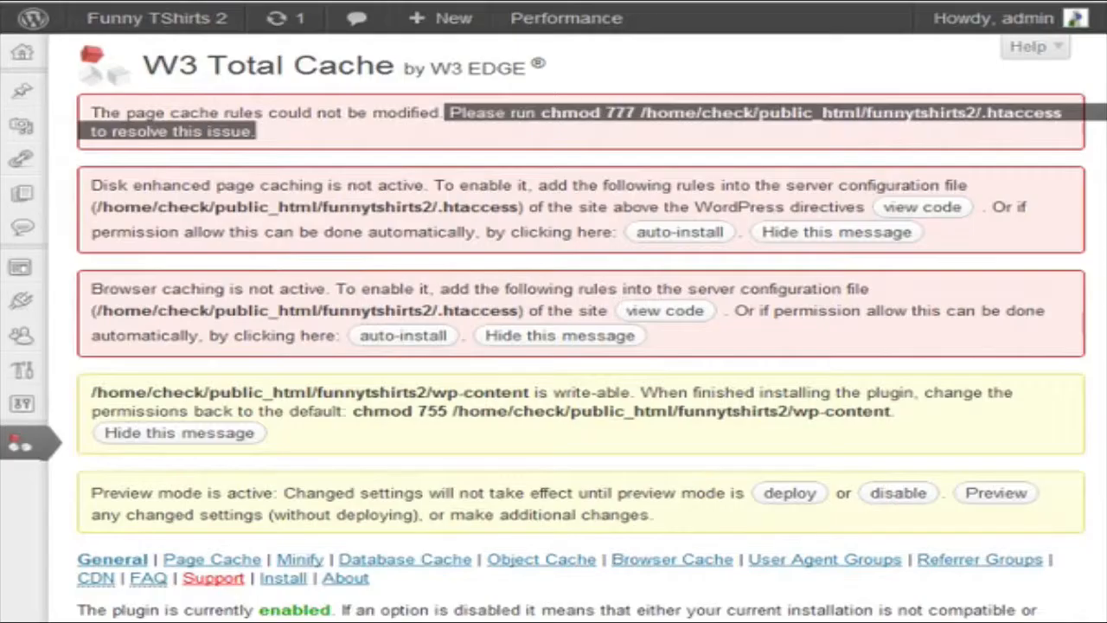
- Return to WordPress and auto-install the disk enhanced page caching rules
left_click(537, 138)
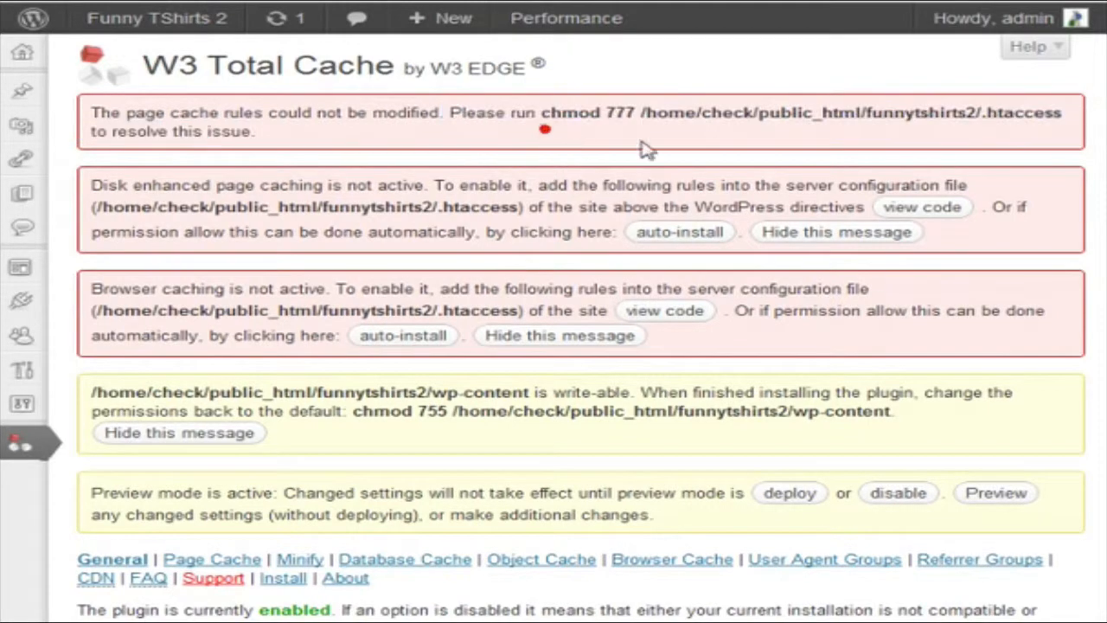
left_click(703, 235)
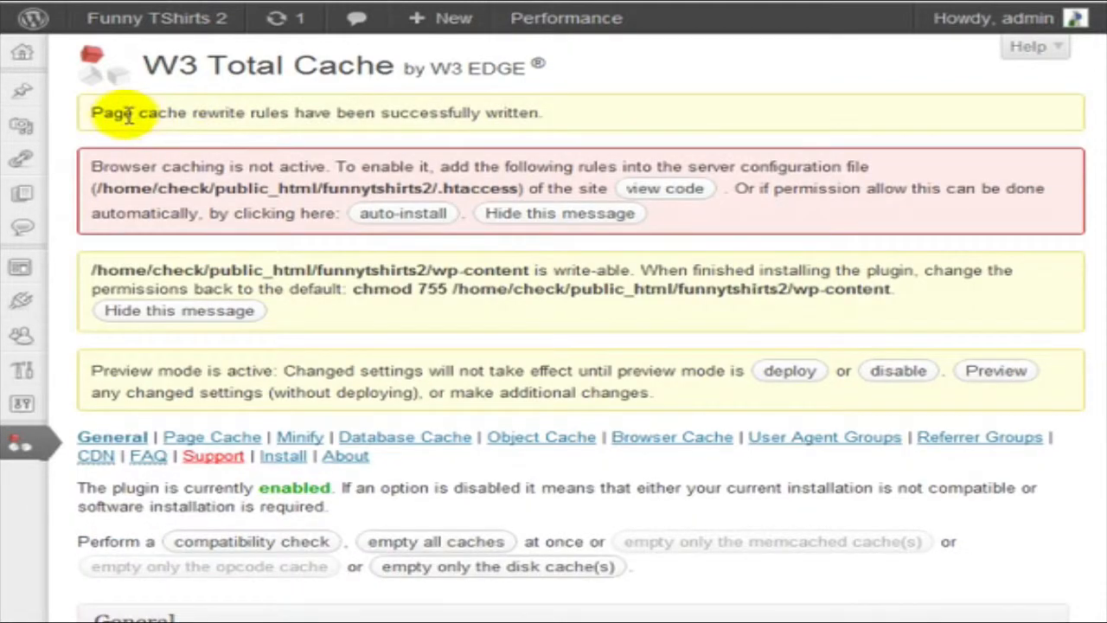
- Auto-install the browser caching rules into the .htaccess file and hide the notice about wp-content being writable
left_click_drag(122, 113, 226, 115)
left_click(229, 114)
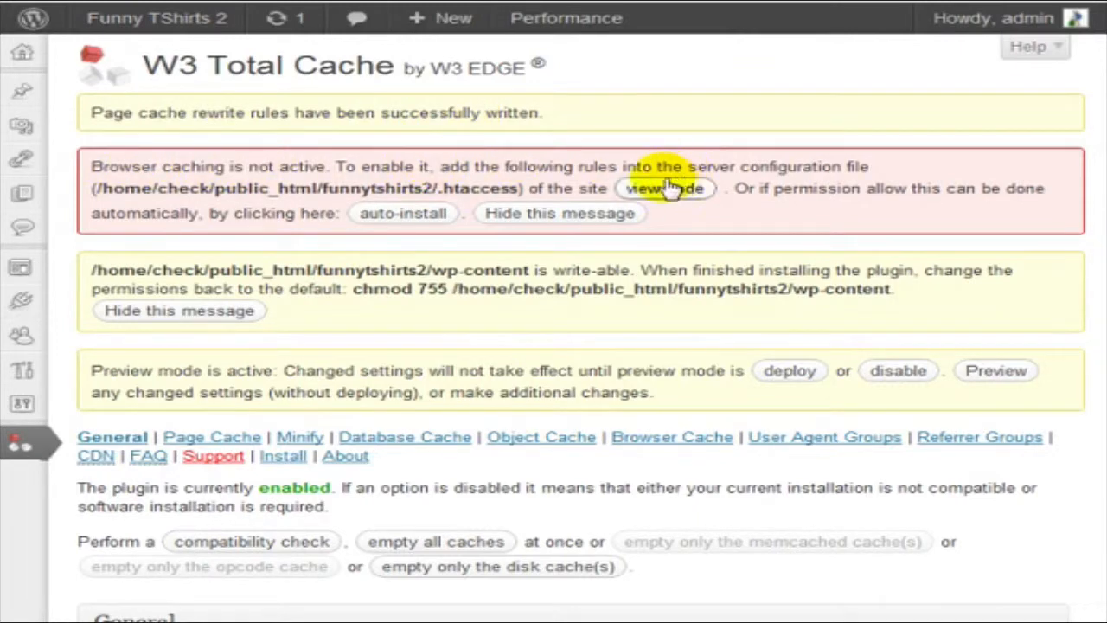
left_click(403, 214)
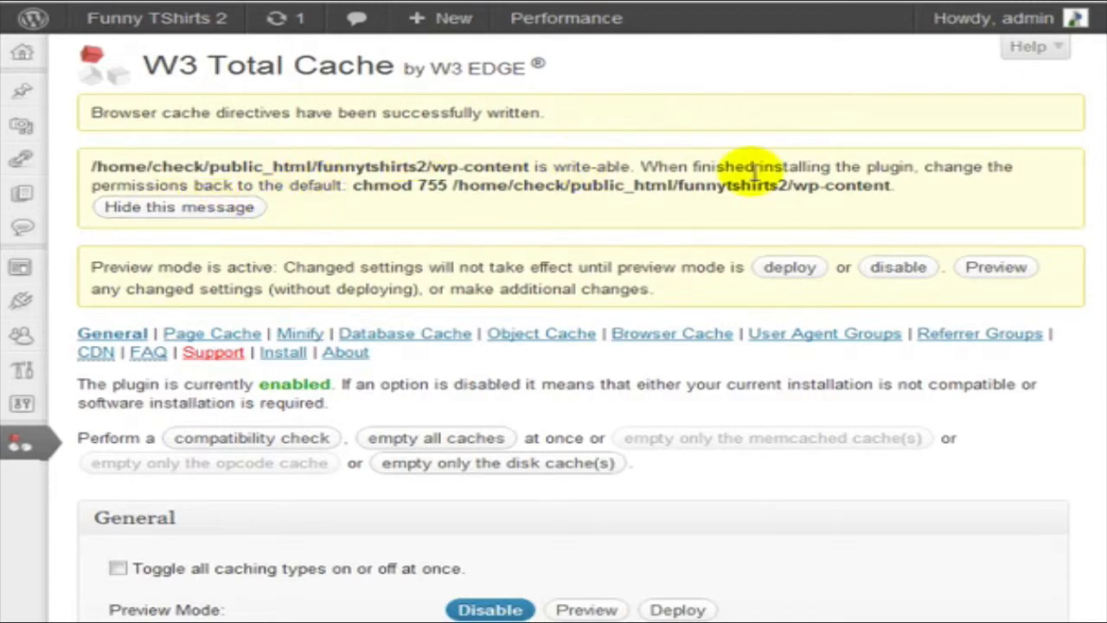
left_click(186, 208)
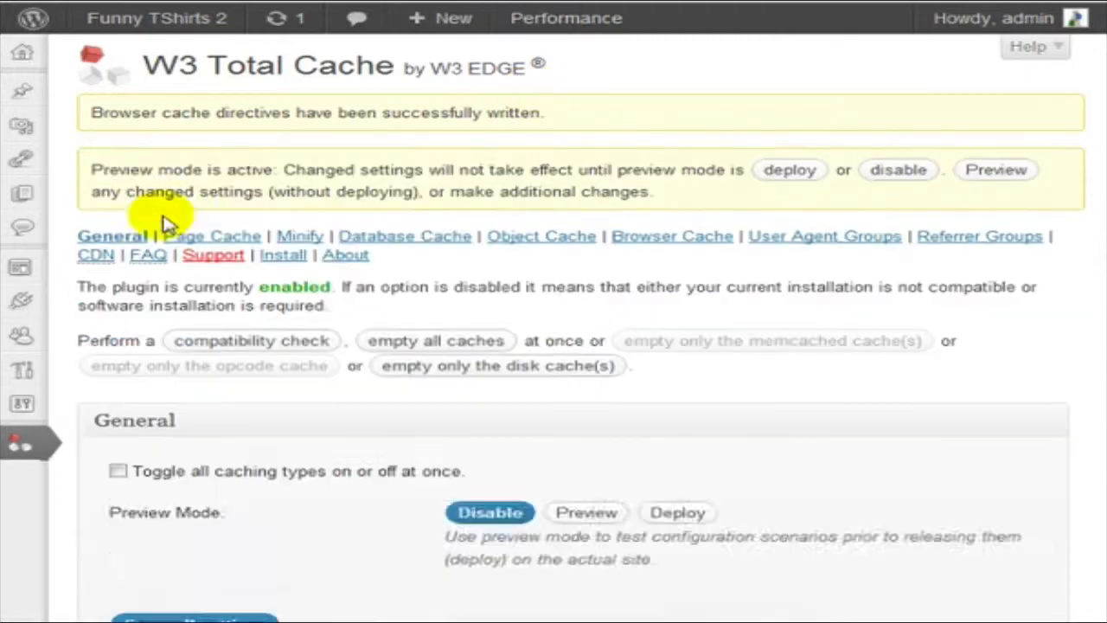
- Review the Minify settings and try enabling Minify with the Auto mode and Disk cache method
left_click(299, 235)
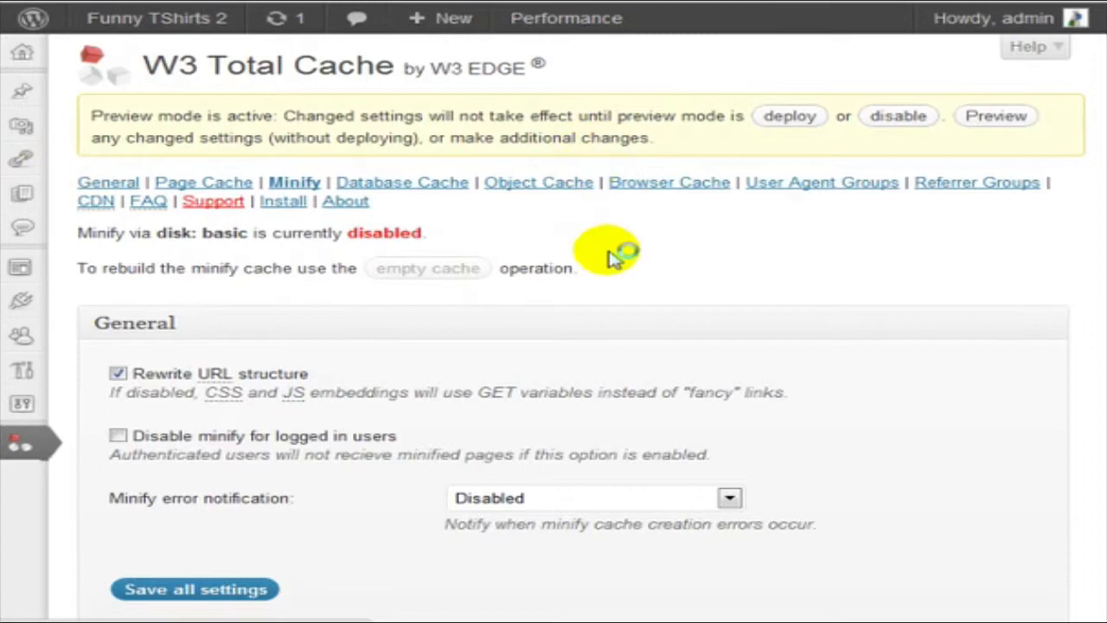
scroll(223, 322, "down", 6)
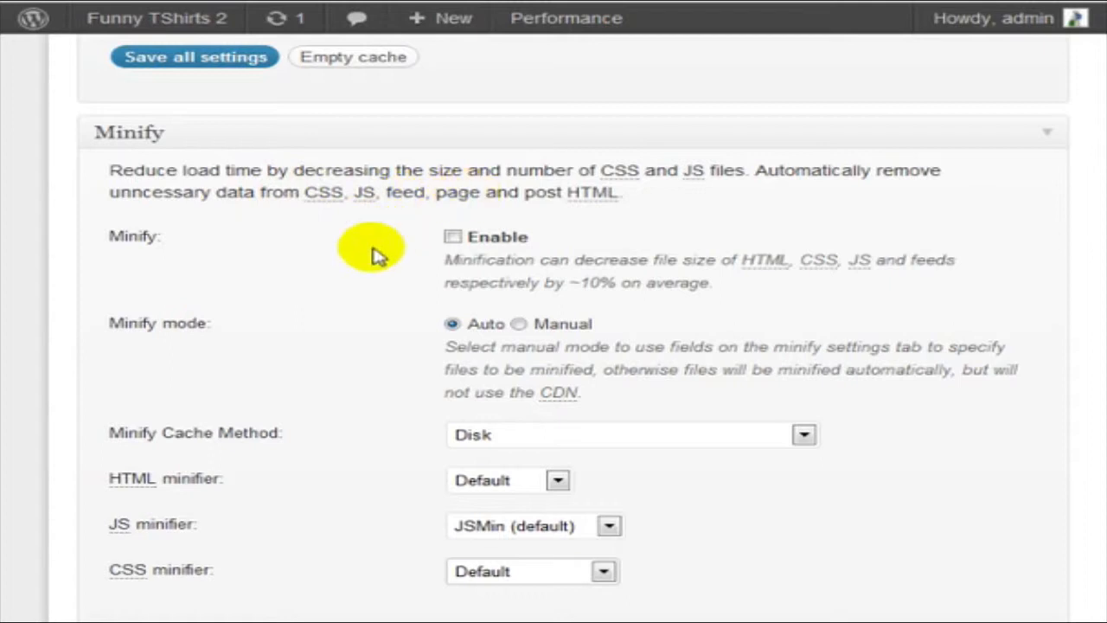
scroll(365, 268, "down", 1)
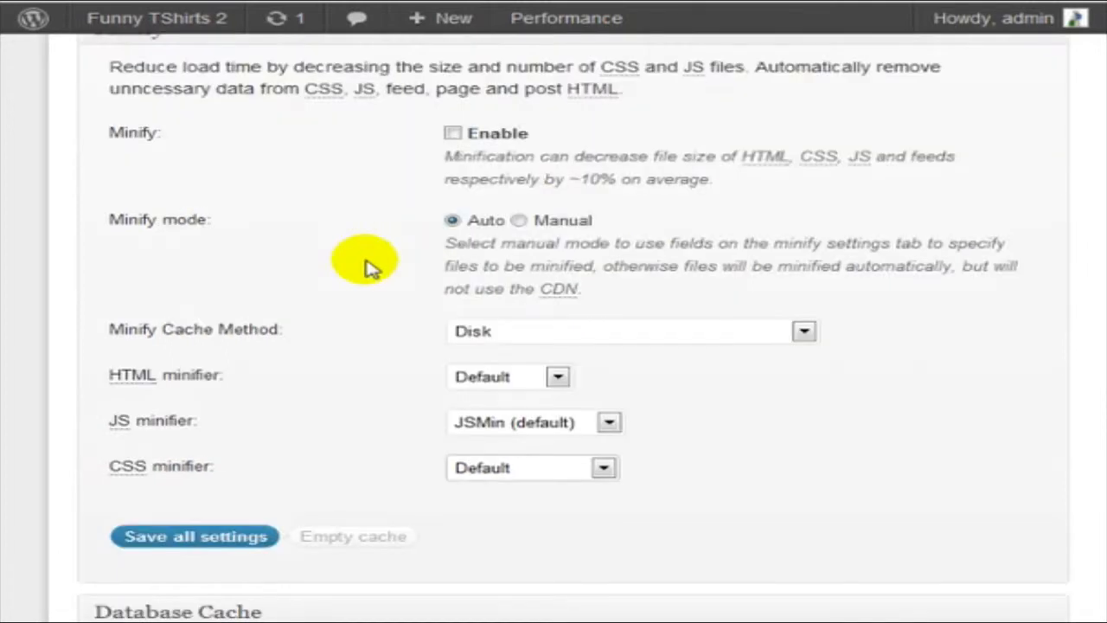
left_click(452, 135)
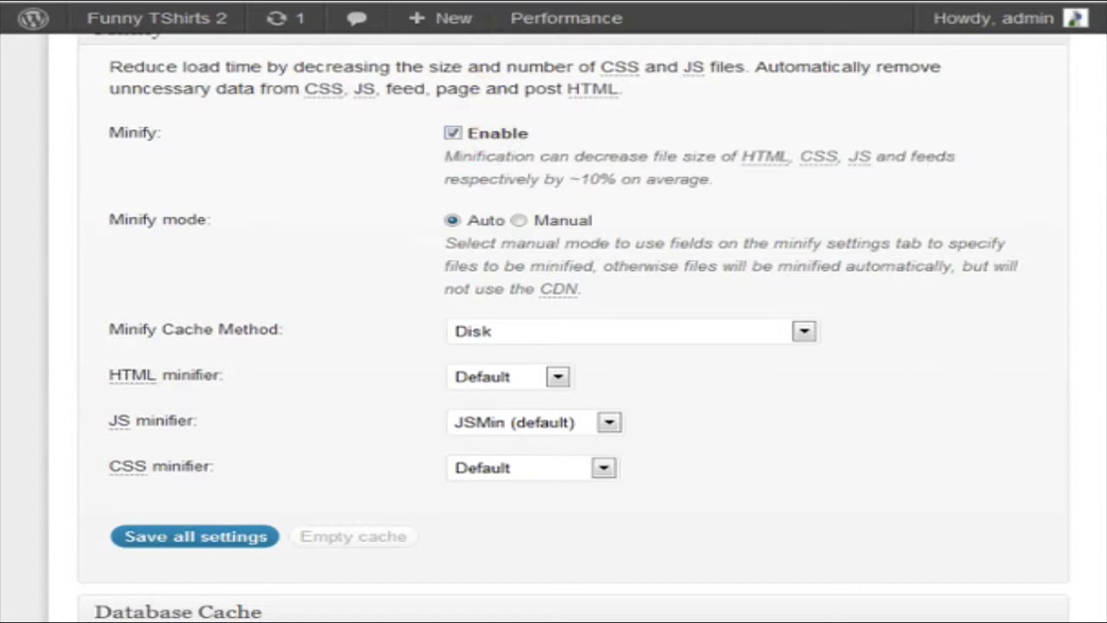
scroll(320, 227, "up", 1)
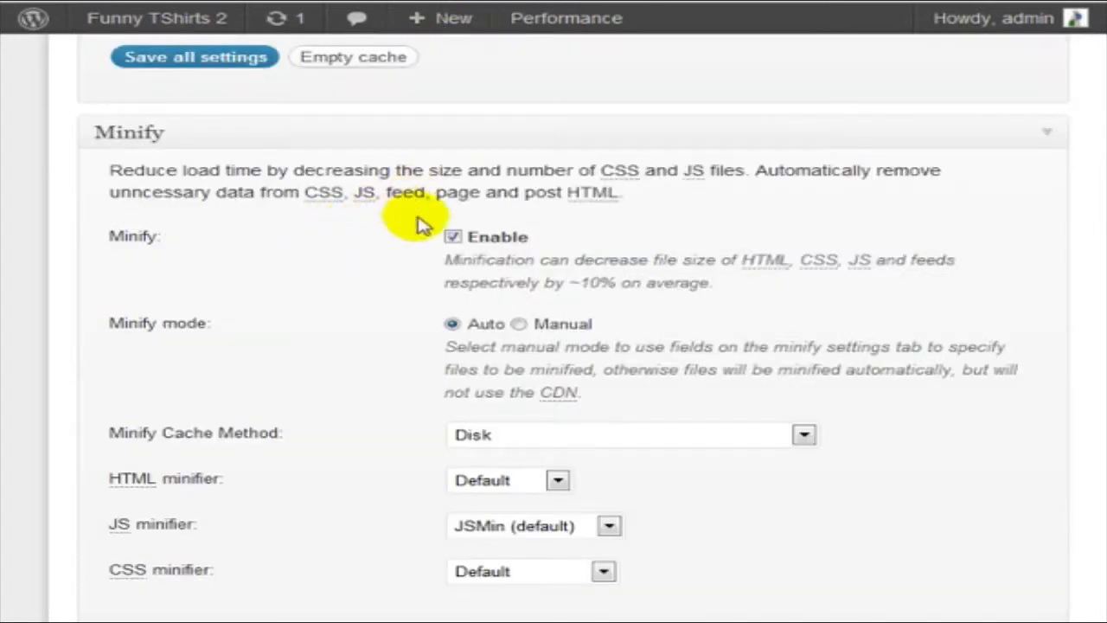
left_click(454, 238)
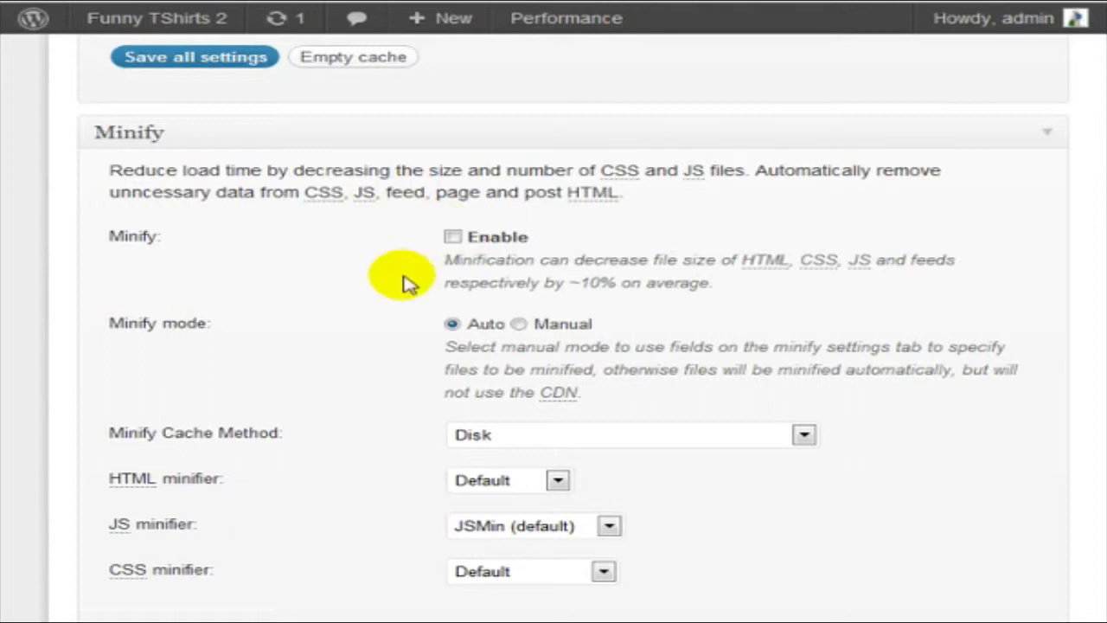
scroll(402, 282, "down", 1)
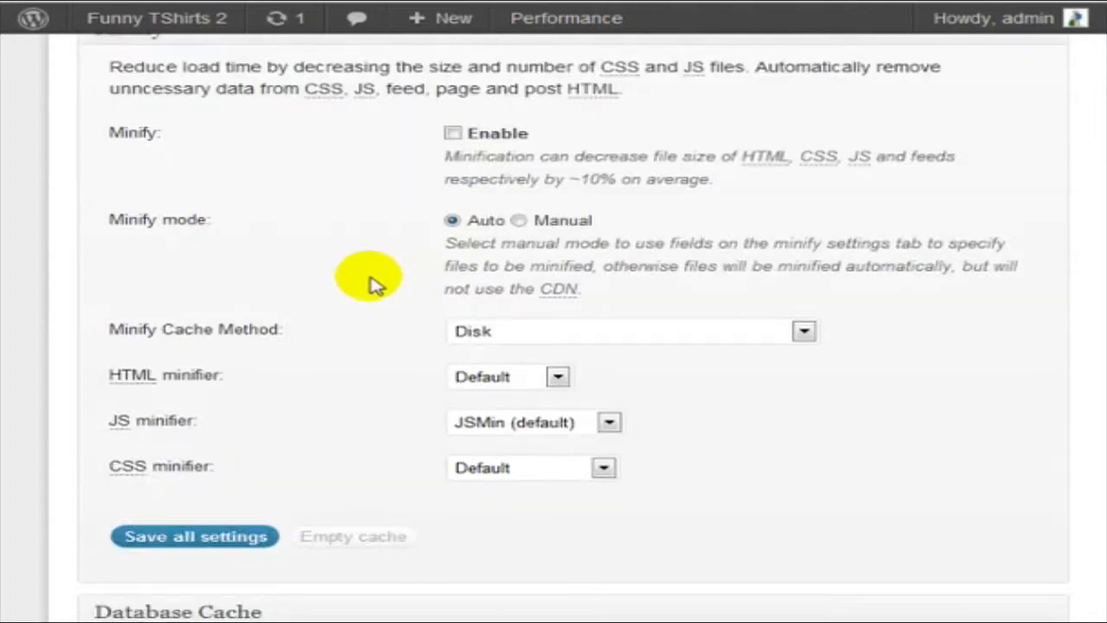
scroll(374, 283, "up", 1)
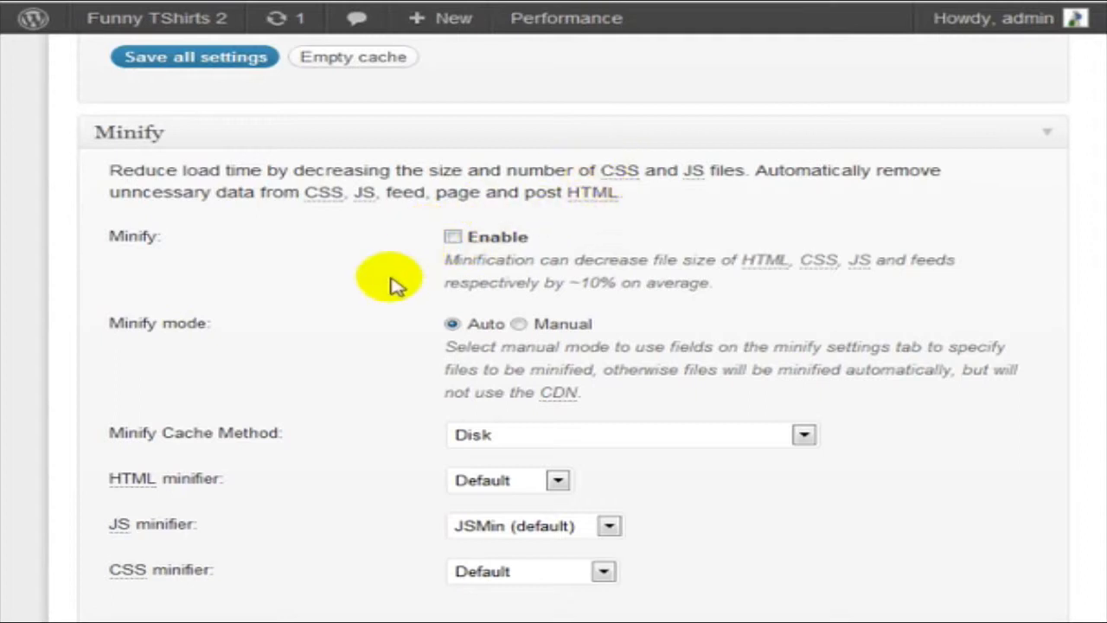
scroll(390, 285, "down", 1)
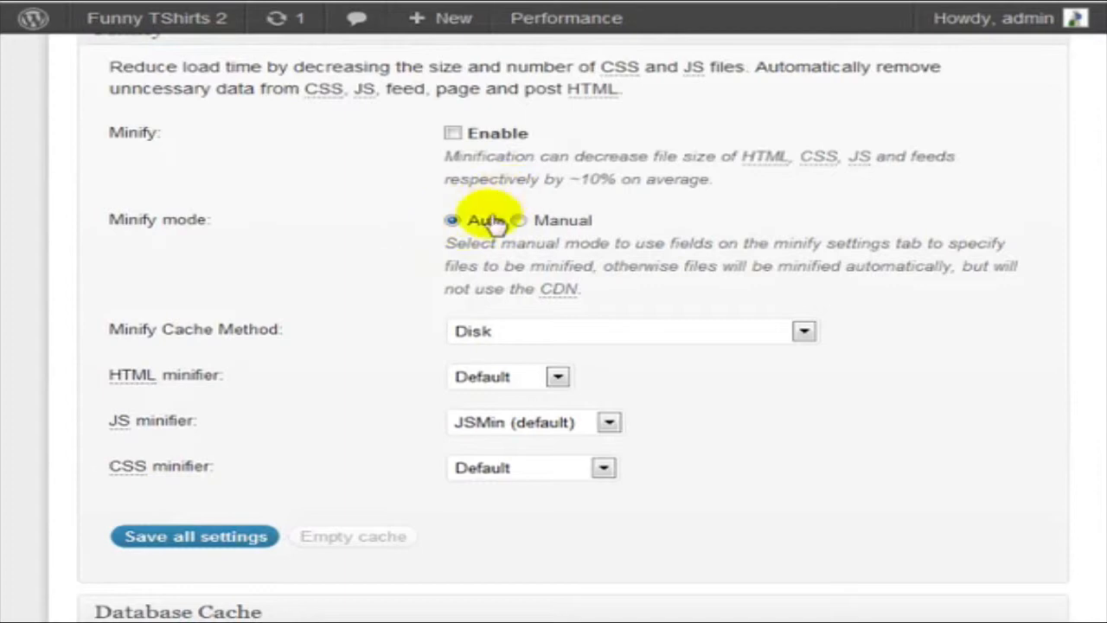
- Try the Database Cache option with the Disk method and examine the note on when it is best used
scroll(328, 242, "down", 4)
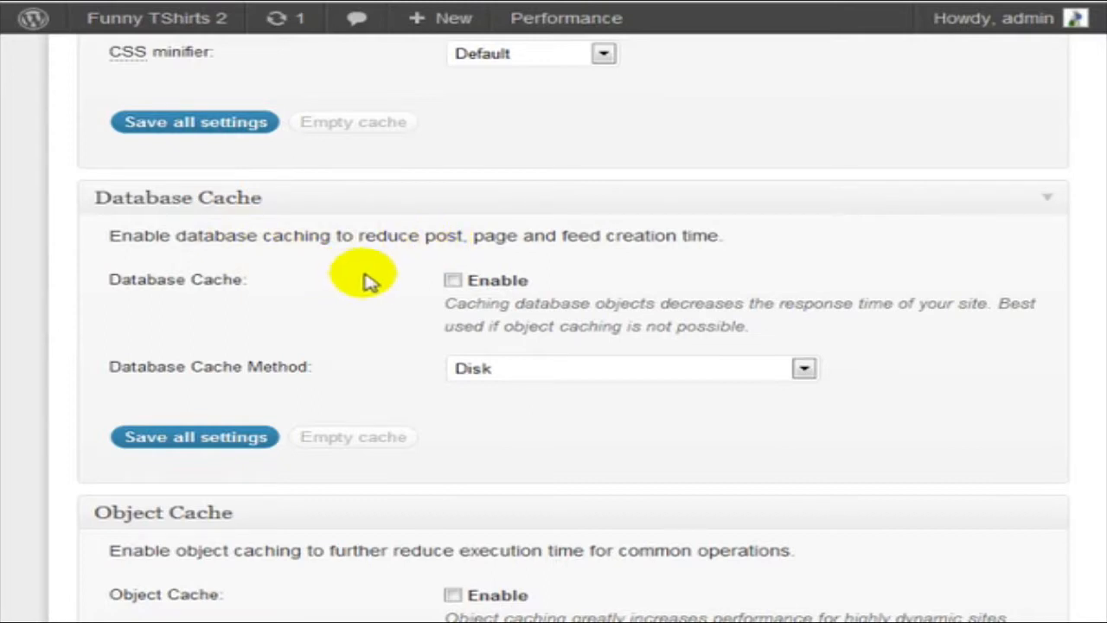
scroll(377, 285, "down", 2)
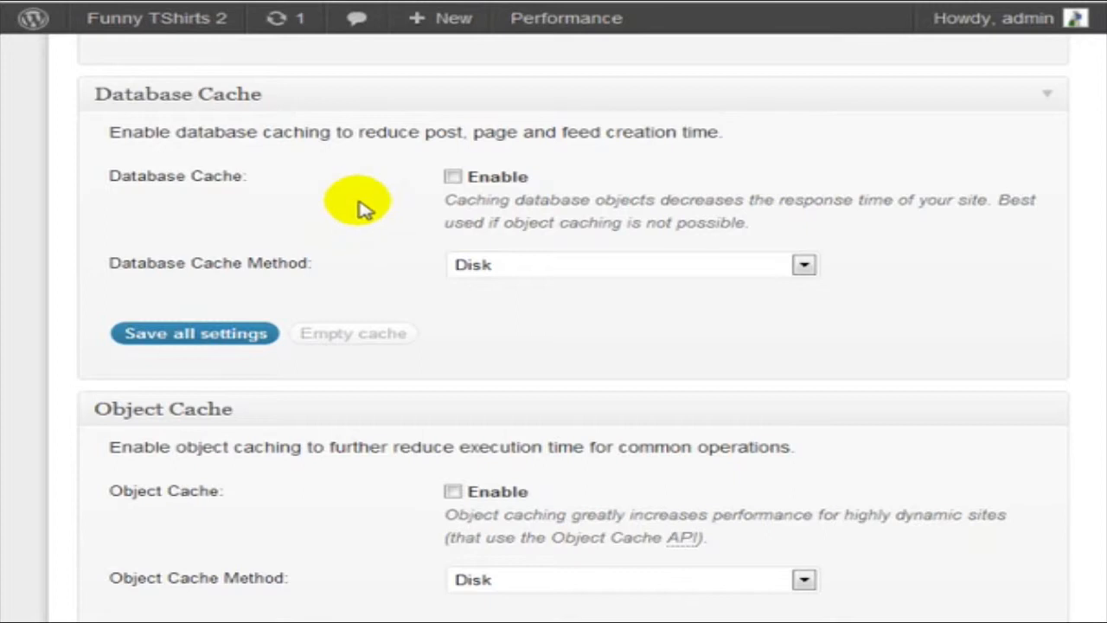
left_click(454, 178)
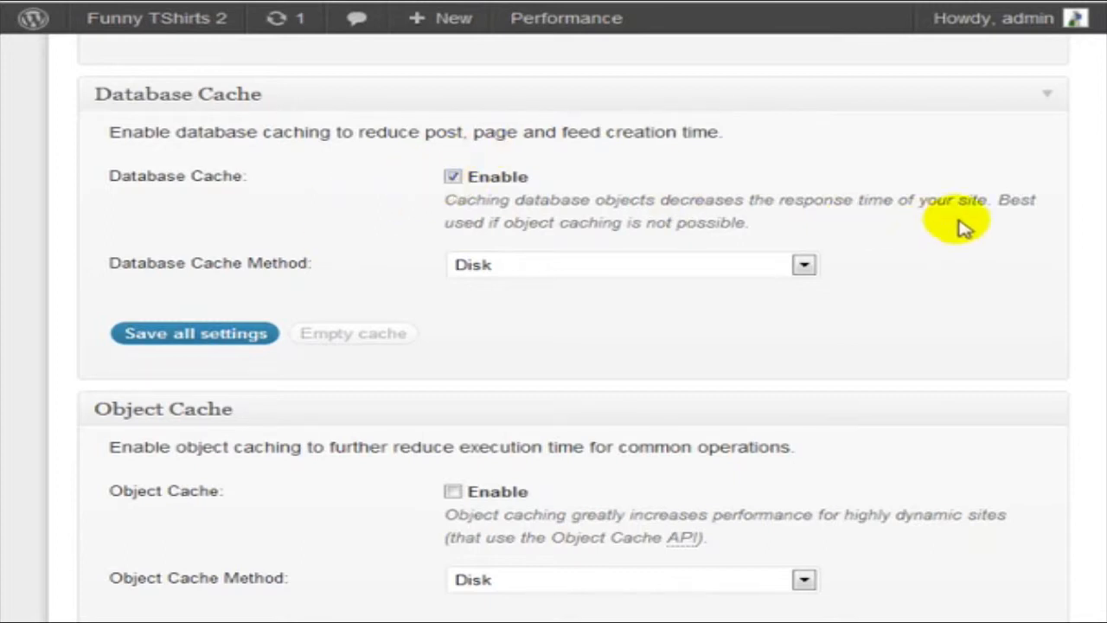
left_click_drag(1001, 197, 1001, 226)
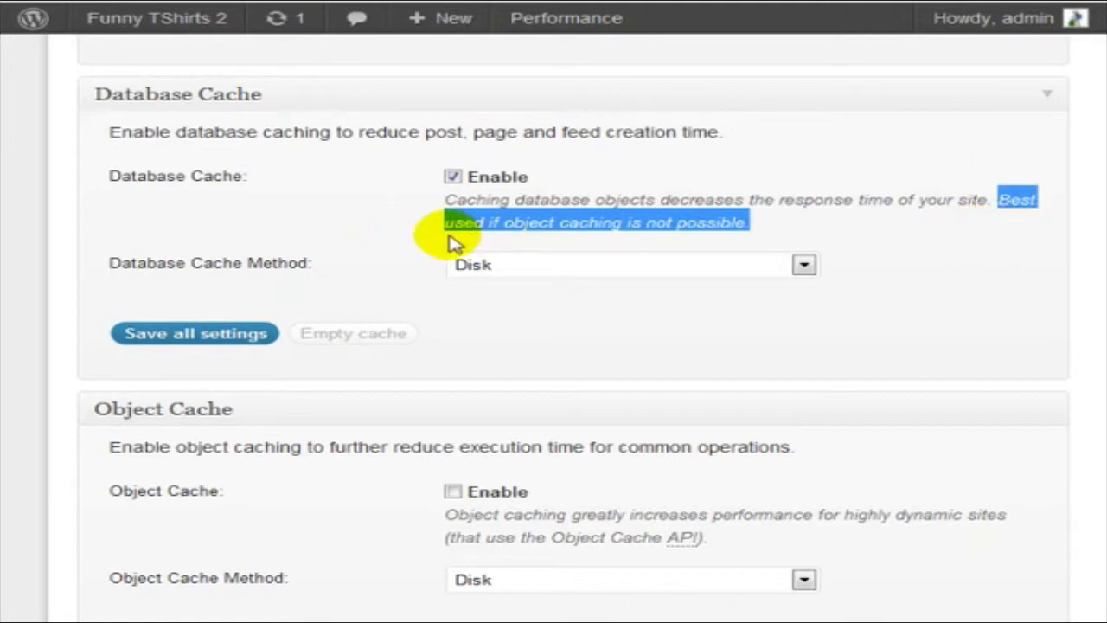
left_click(453, 176)
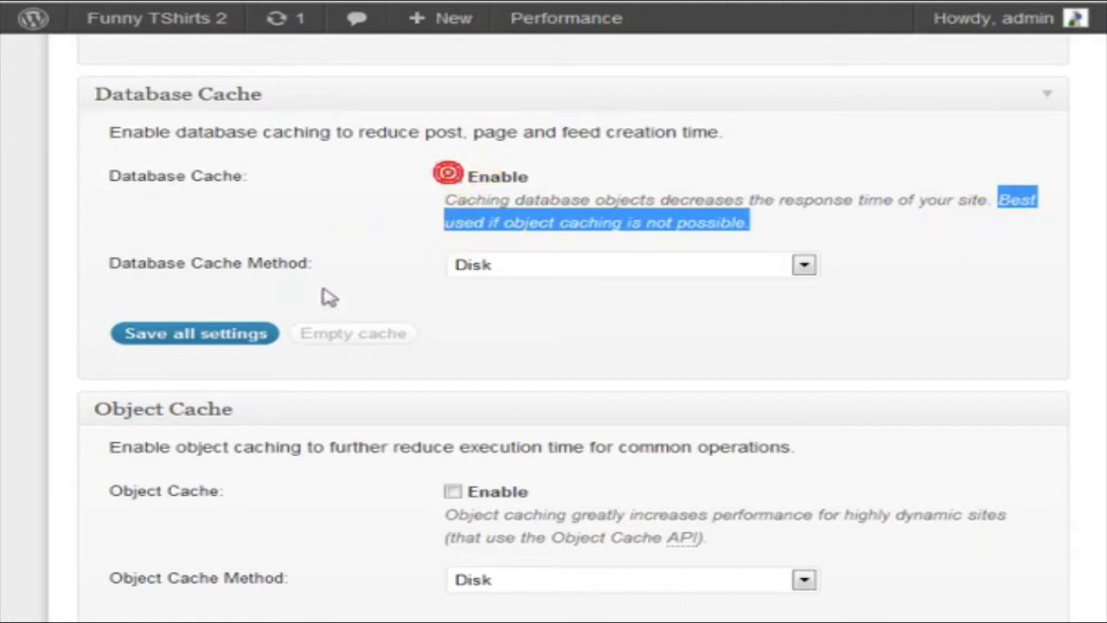
- Compare the Object Cache options with the Database Cache ones and enable Database Cache
scroll(315, 327, "down", 3)
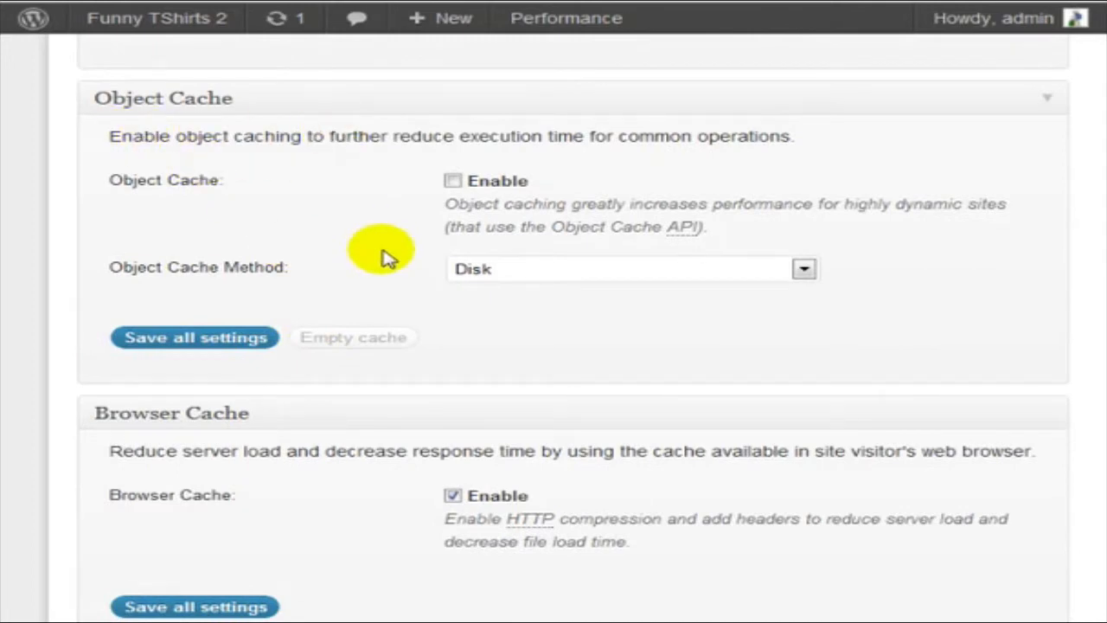
scroll(363, 225, "up", 3)
scroll(415, 317, "down", 3)
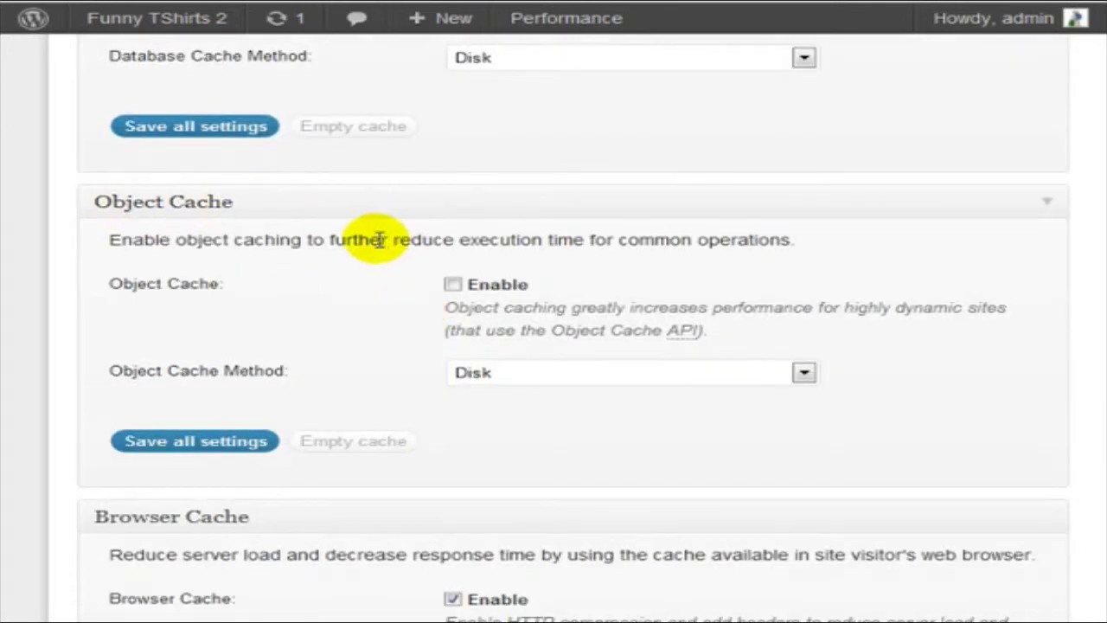
scroll(459, 286, "up", 3)
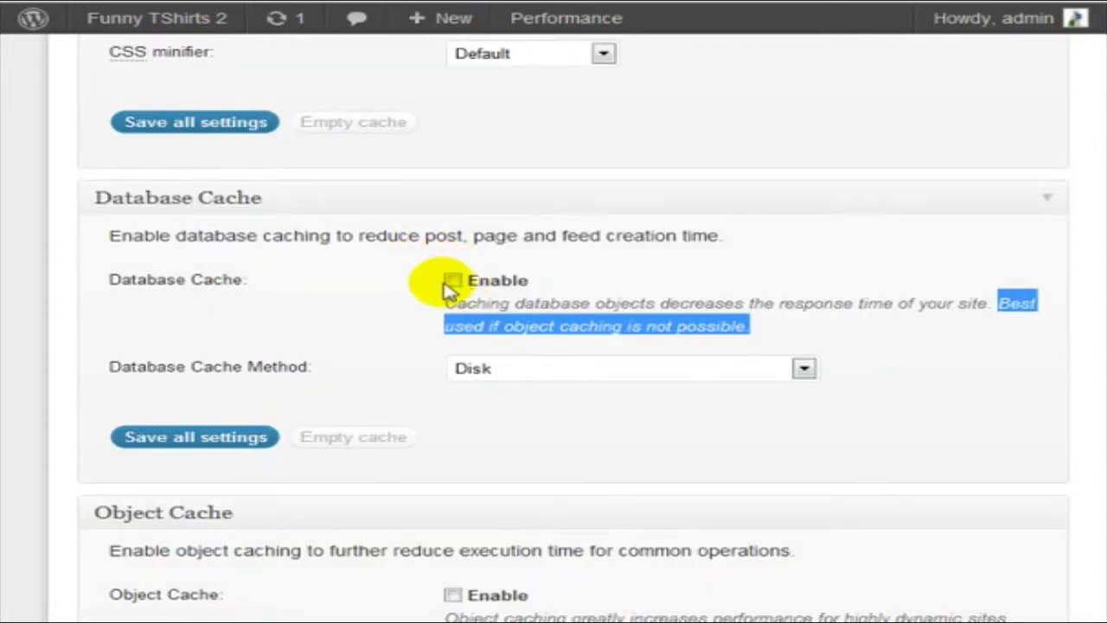
left_click(454, 282)
- Examine the Object Cache, Browser Cache, CDN, Varnish, CloudFlare and Support Us sections of the general settings
scroll(454, 285, "down", 4)
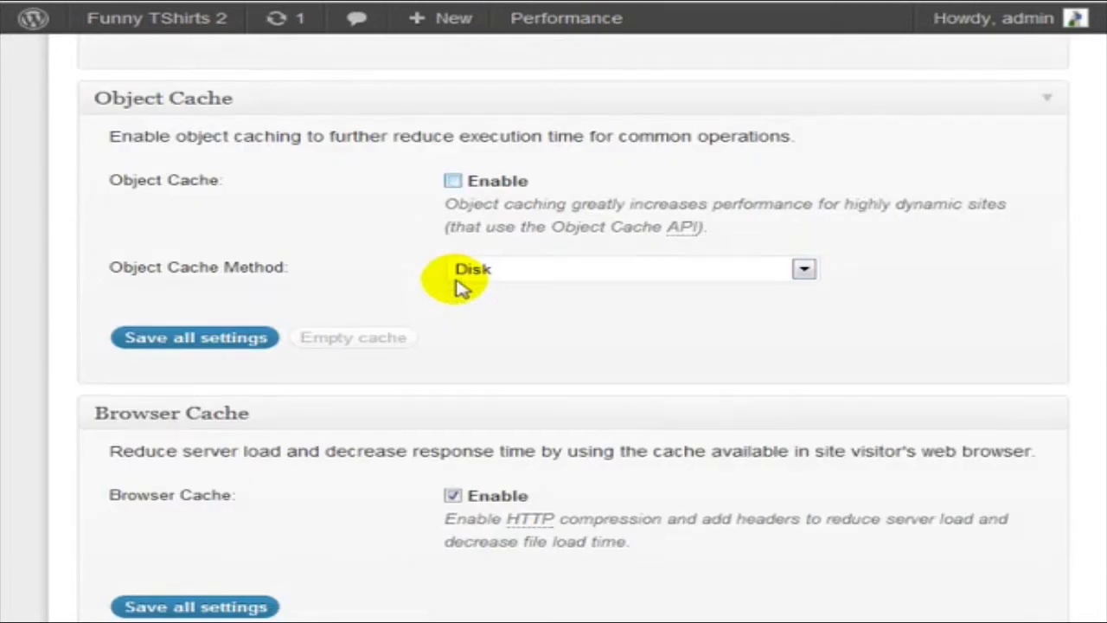
scroll(398, 268, "down", 2)
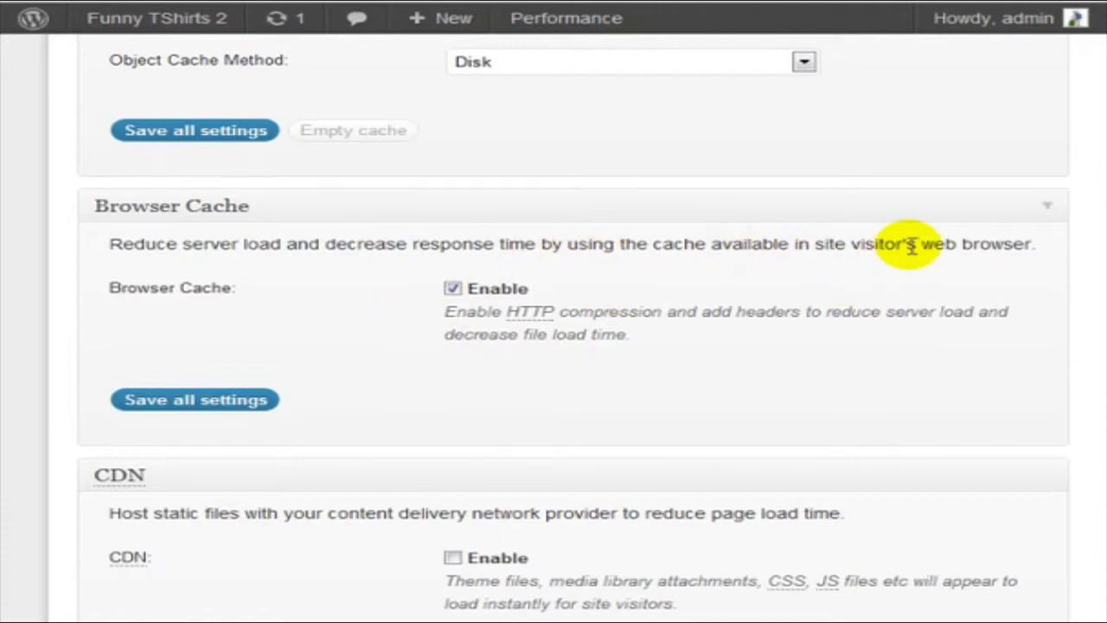
scroll(371, 326, "down", 5)
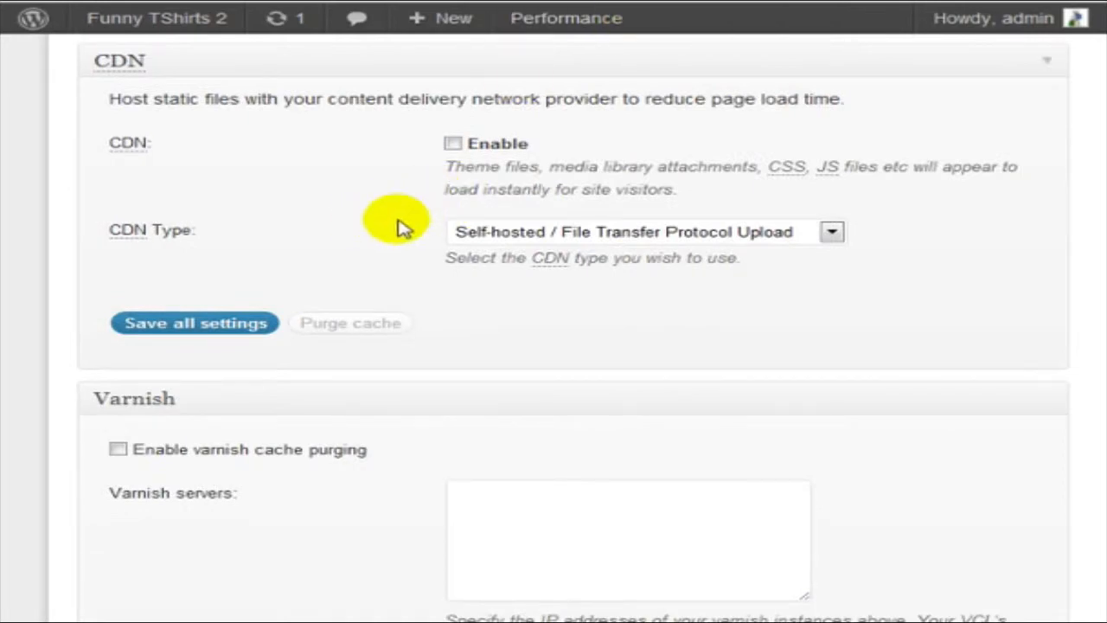
scroll(398, 226, "down", 3)
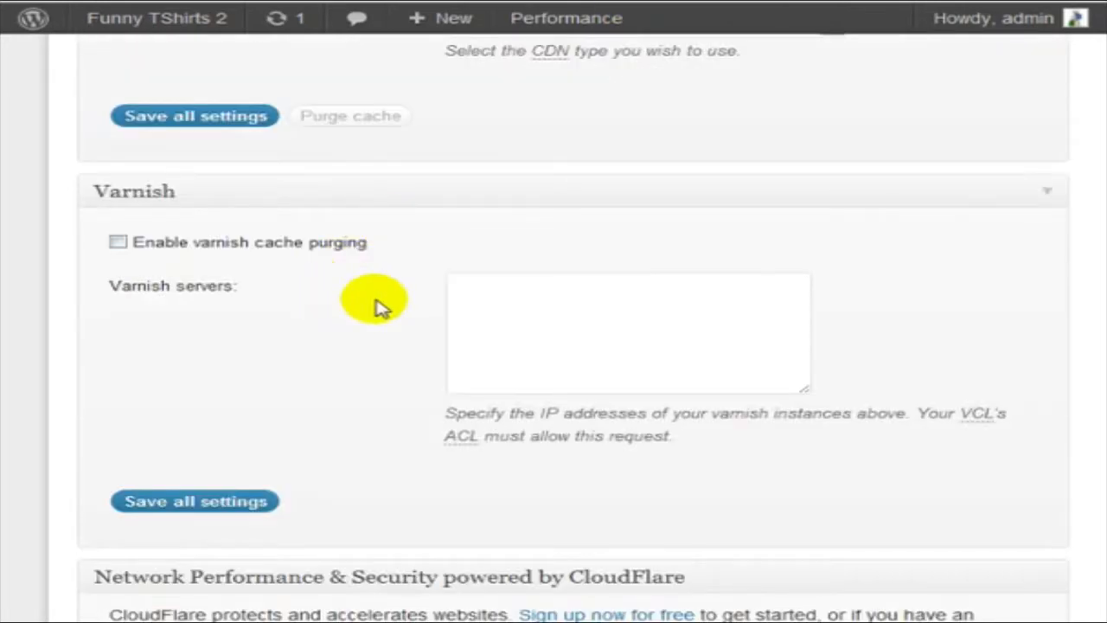
scroll(383, 306, "down", 5)
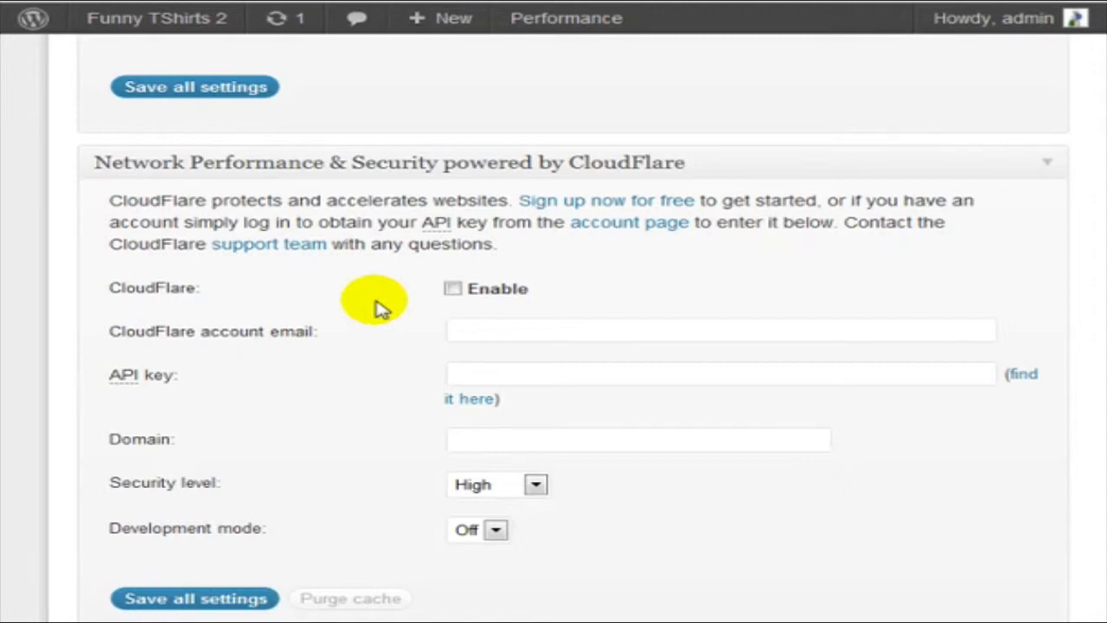
scroll(378, 307, "down", 1)
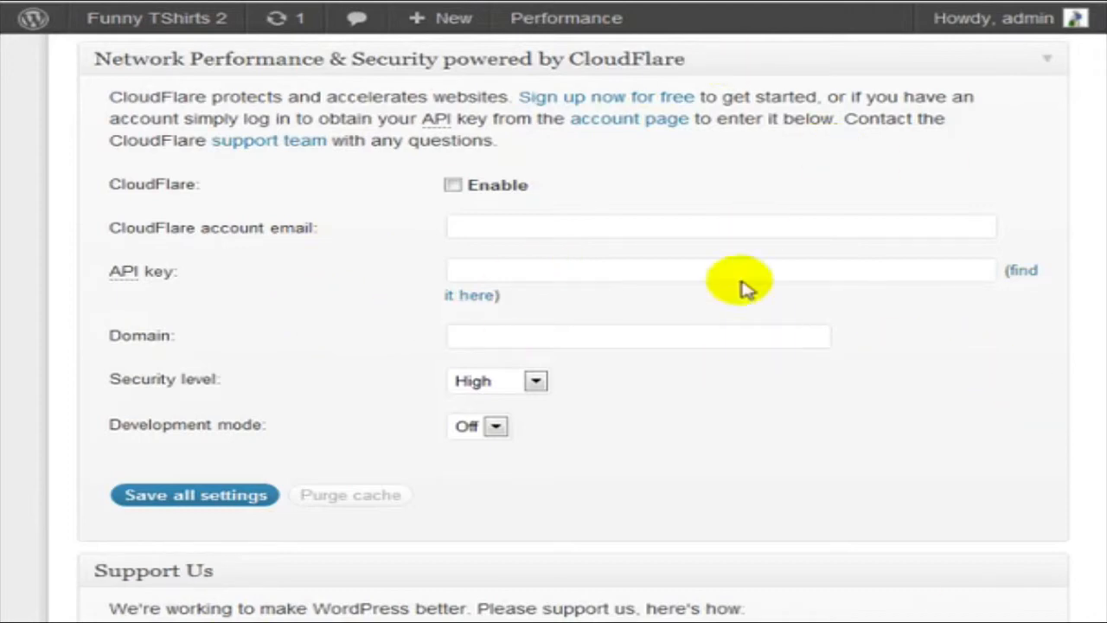
left_click(461, 186)
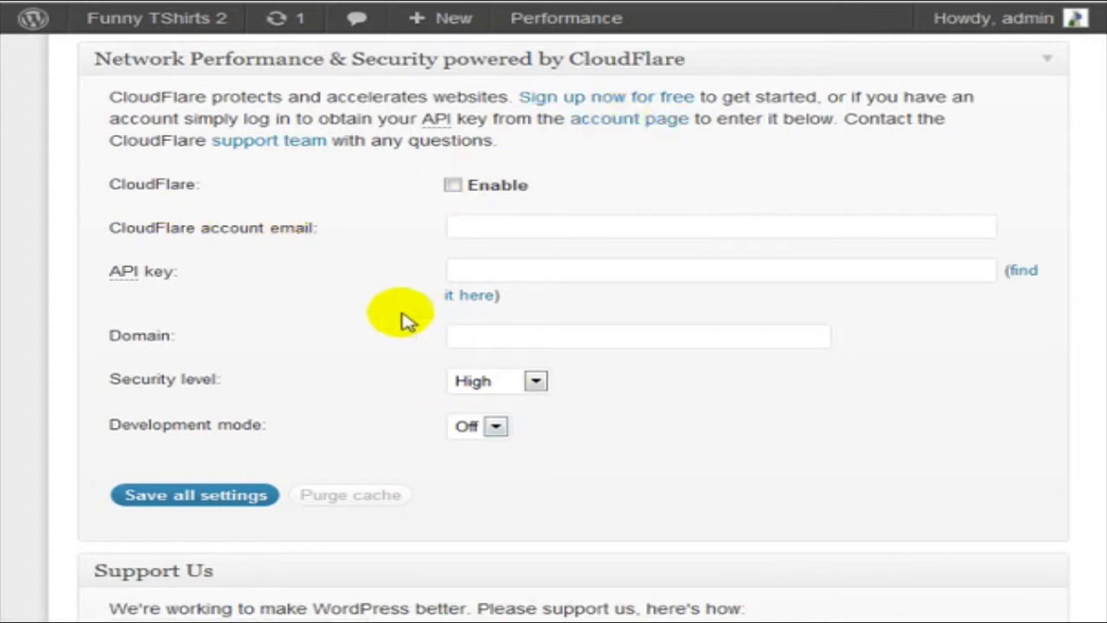
scroll(381, 346, "down", 3)
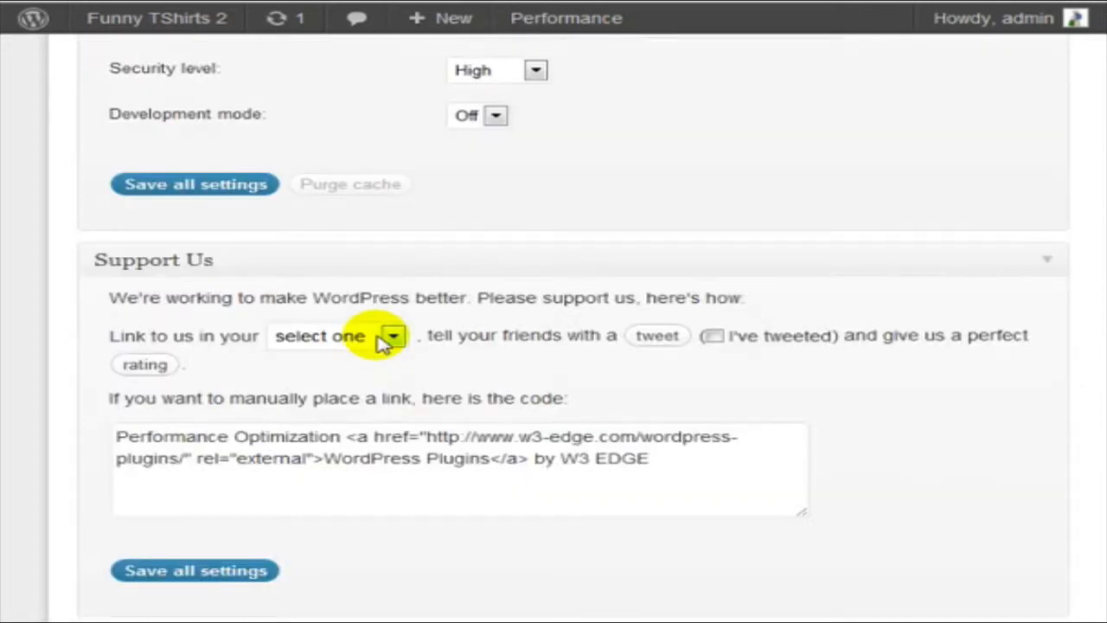
scroll(383, 342, "down", 9)
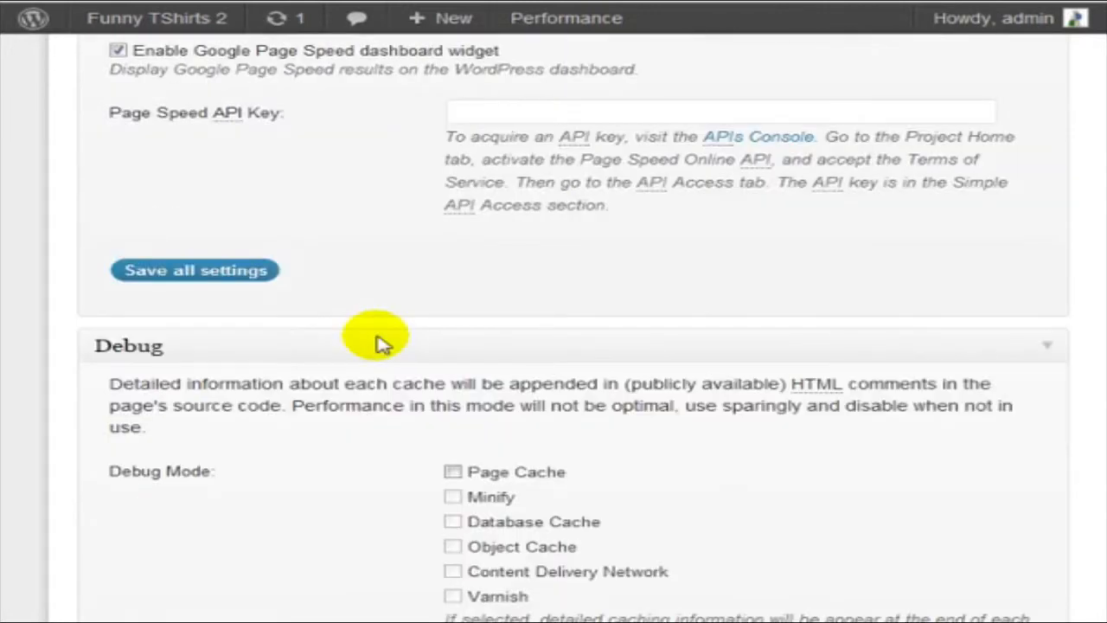
- Review the Miscellaneous options, including rewrite rule verification and the dashboard widgets, and save all settings
scroll(384, 343, "up", 4)
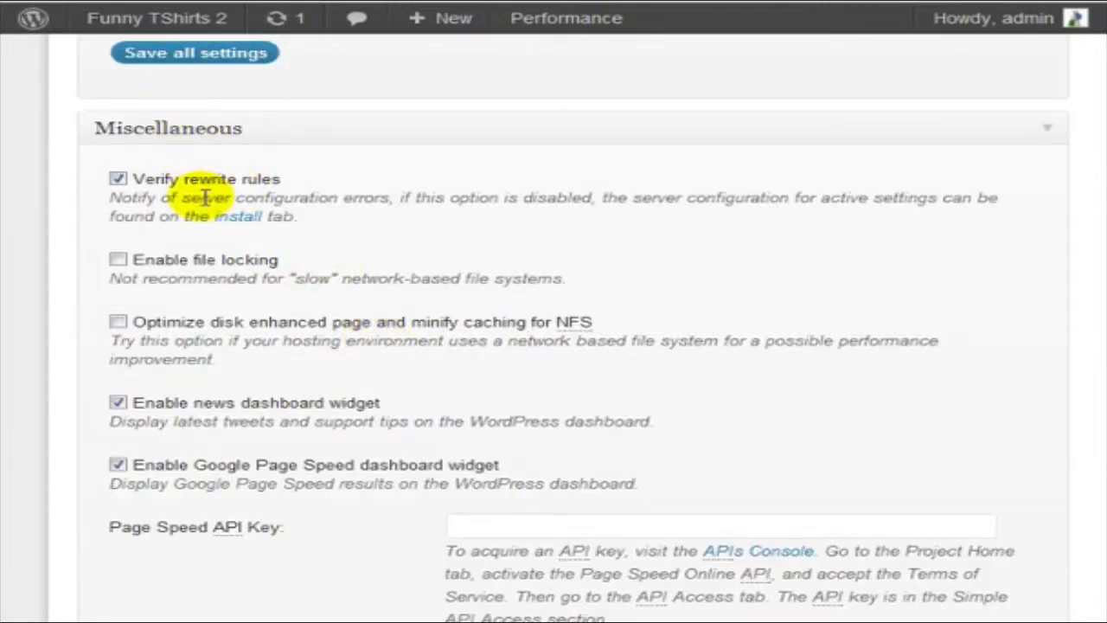
scroll(206, 198, "down", 1)
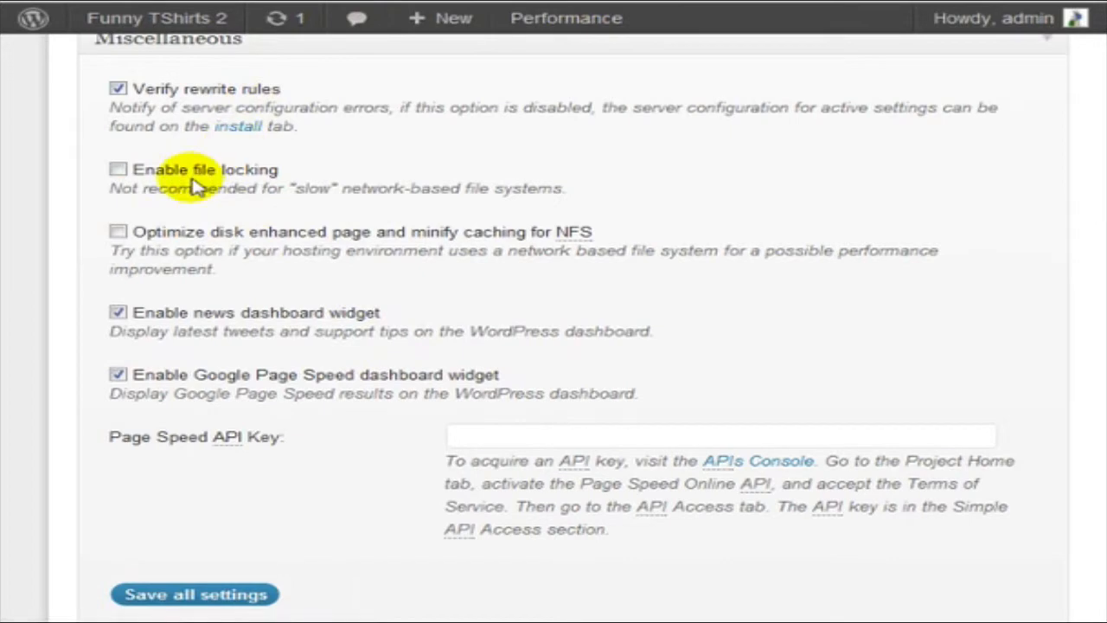
scroll(233, 393, "down", 3)
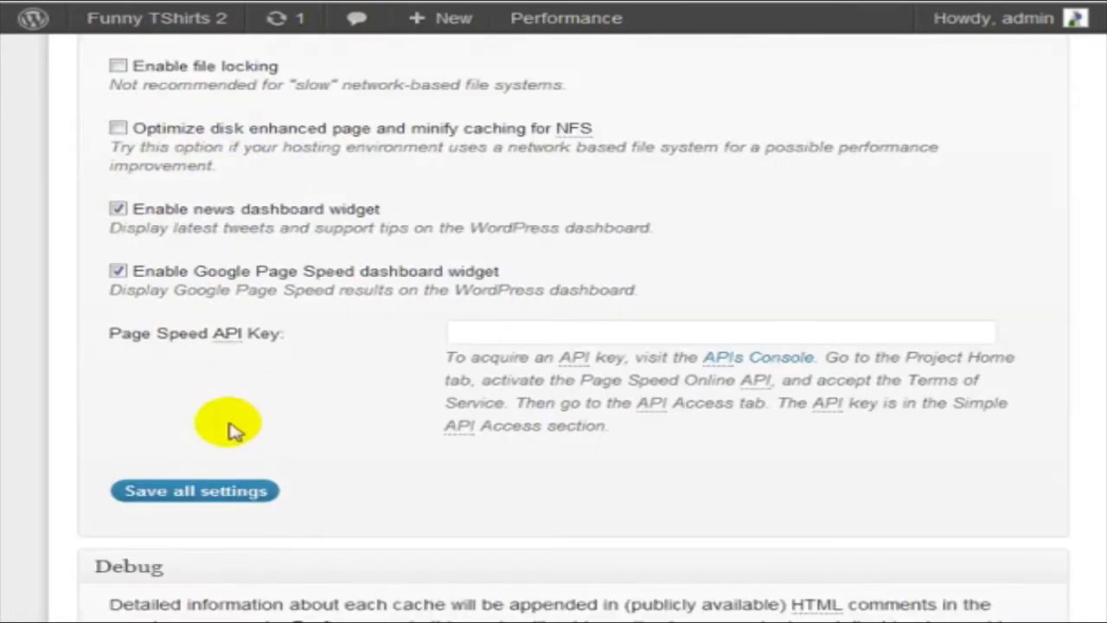
left_click(255, 489)
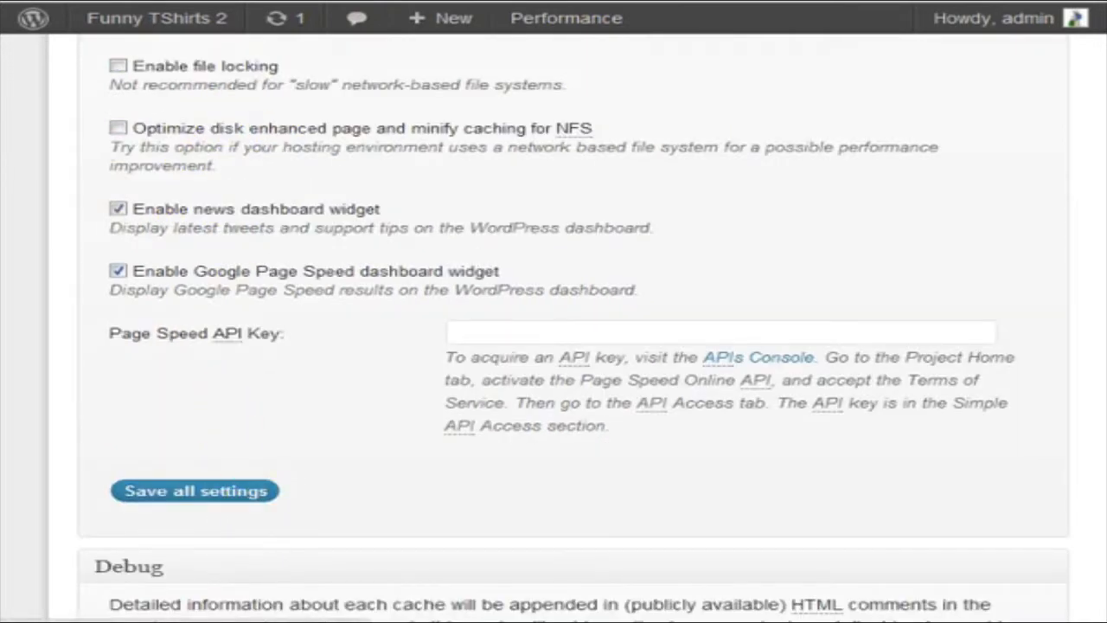
scroll(553, 346, "down", 6)
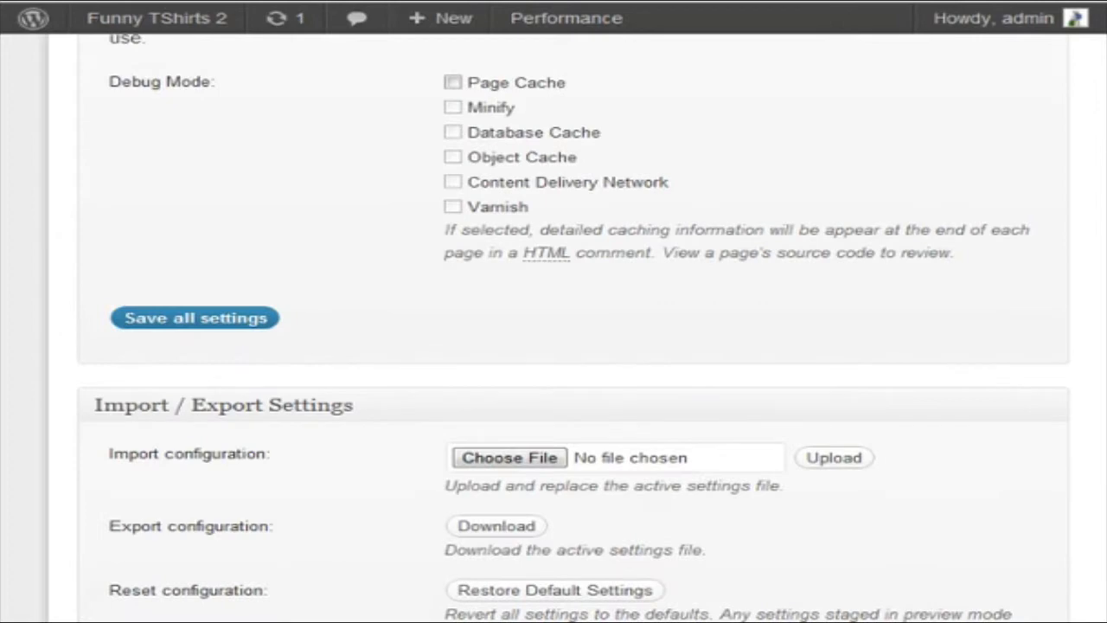
- Disable preview mode and visit the Funny TShirts 2 site to check its Contact Us page
scroll(554, 346, "up", 15)
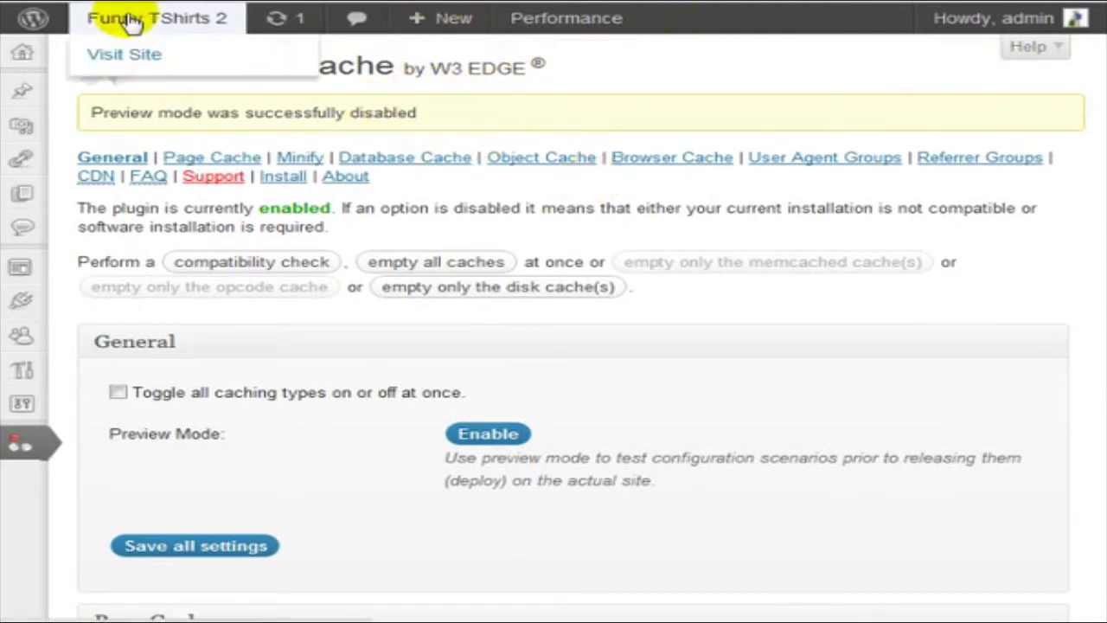
left_click(113, 54)
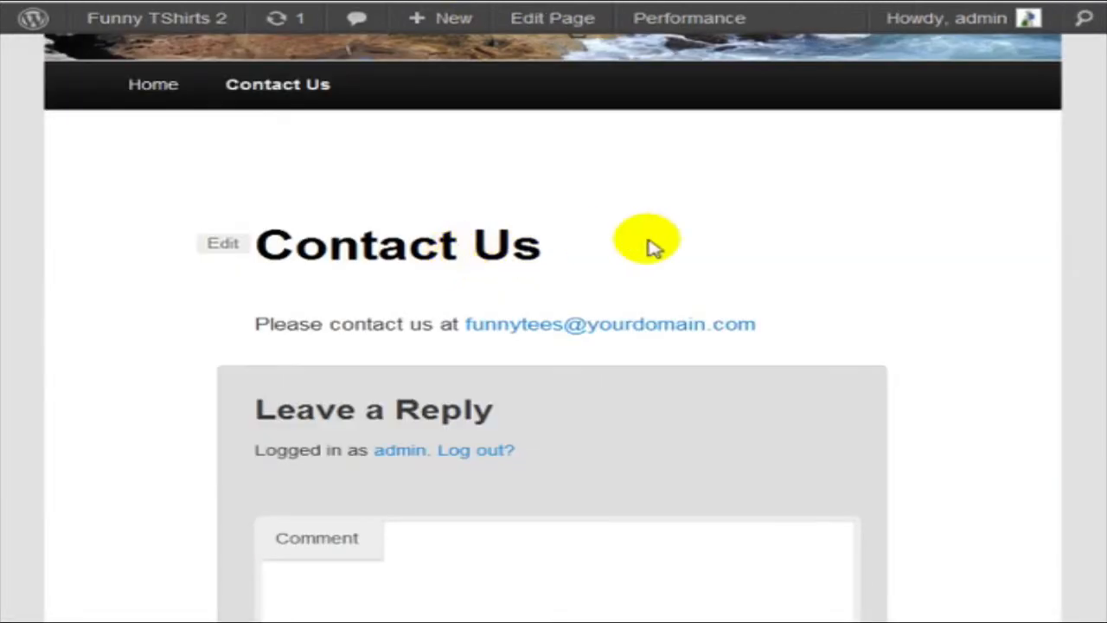
scroll(649, 242, "up", 5)
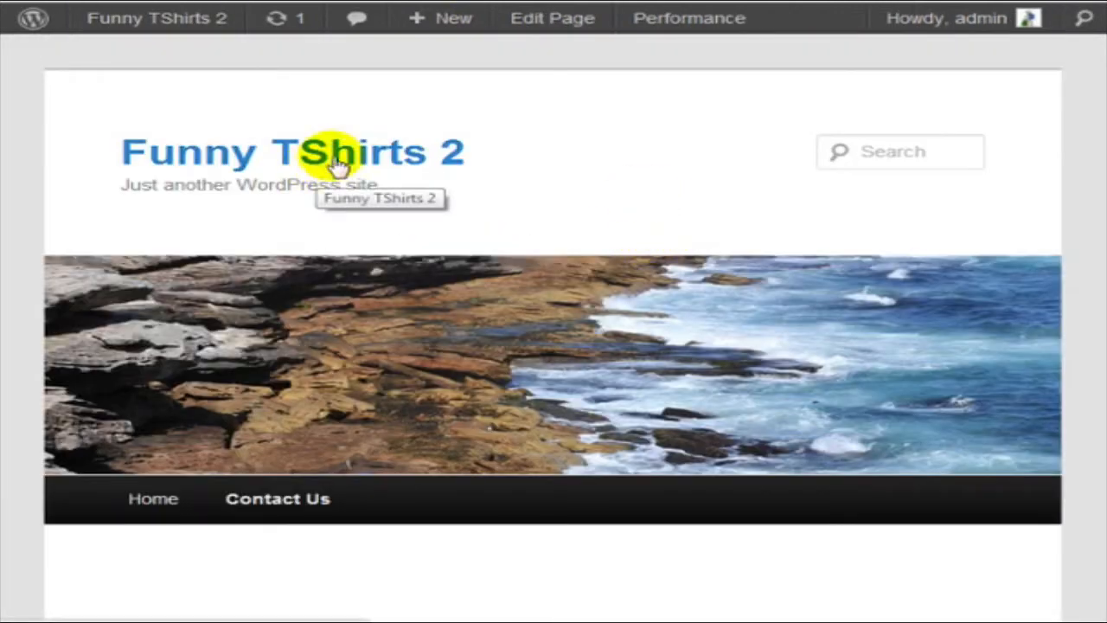